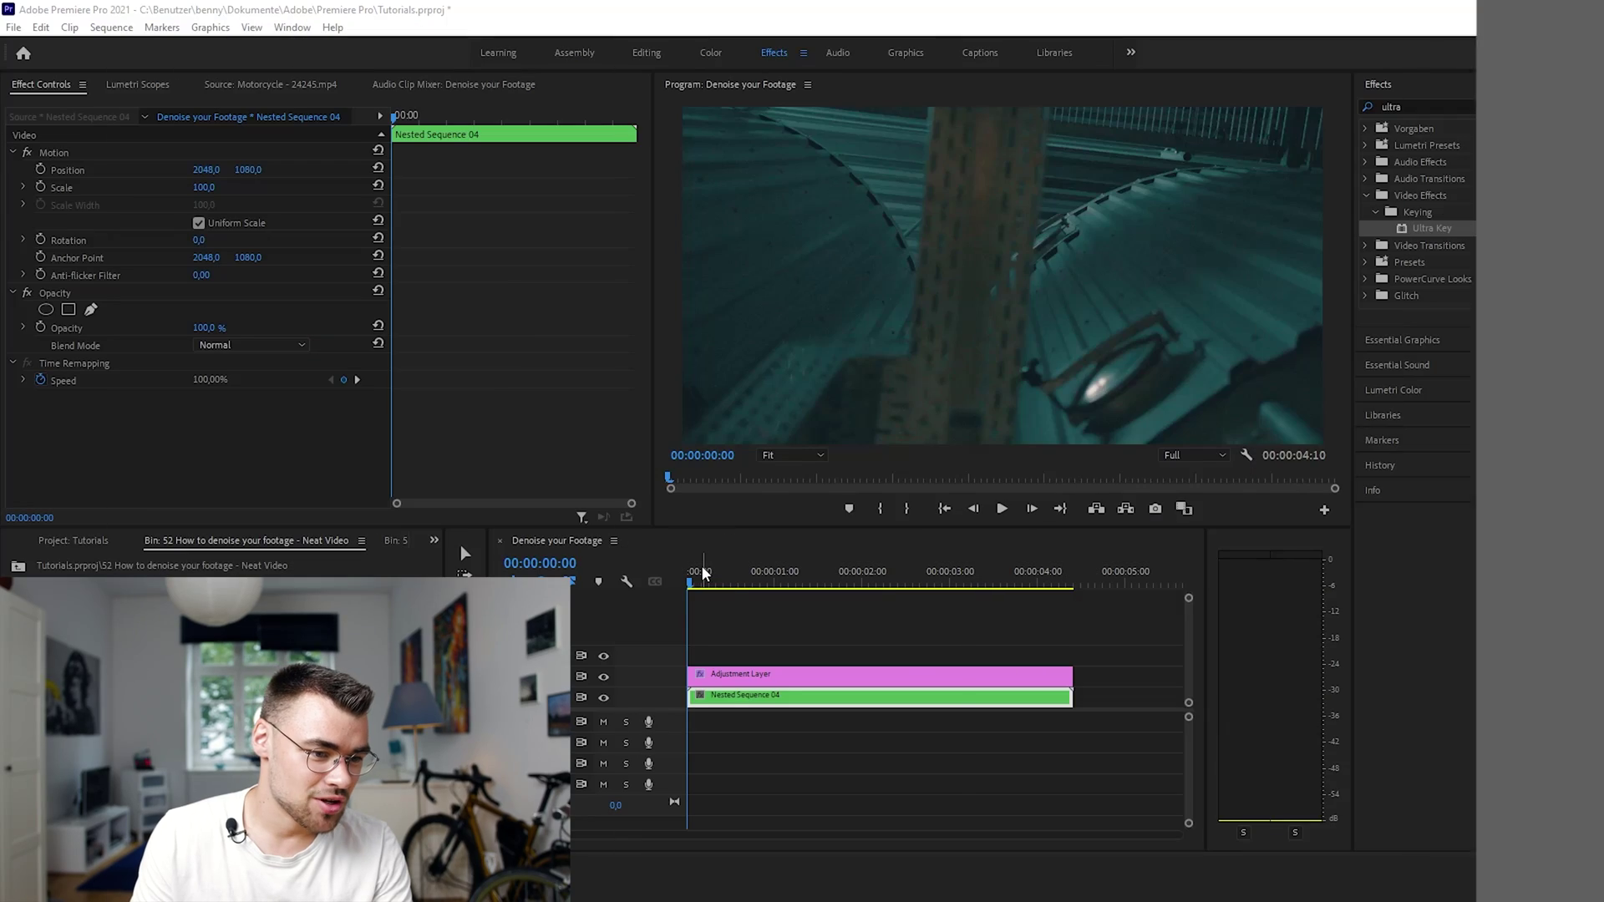
Step: Scrub and play the nested footage to watch the noise
mouse_move(702, 565)
mouse_down()
mouse_move(735, 555)
mouse_move(692, 577)
mouse_up()
key(space)
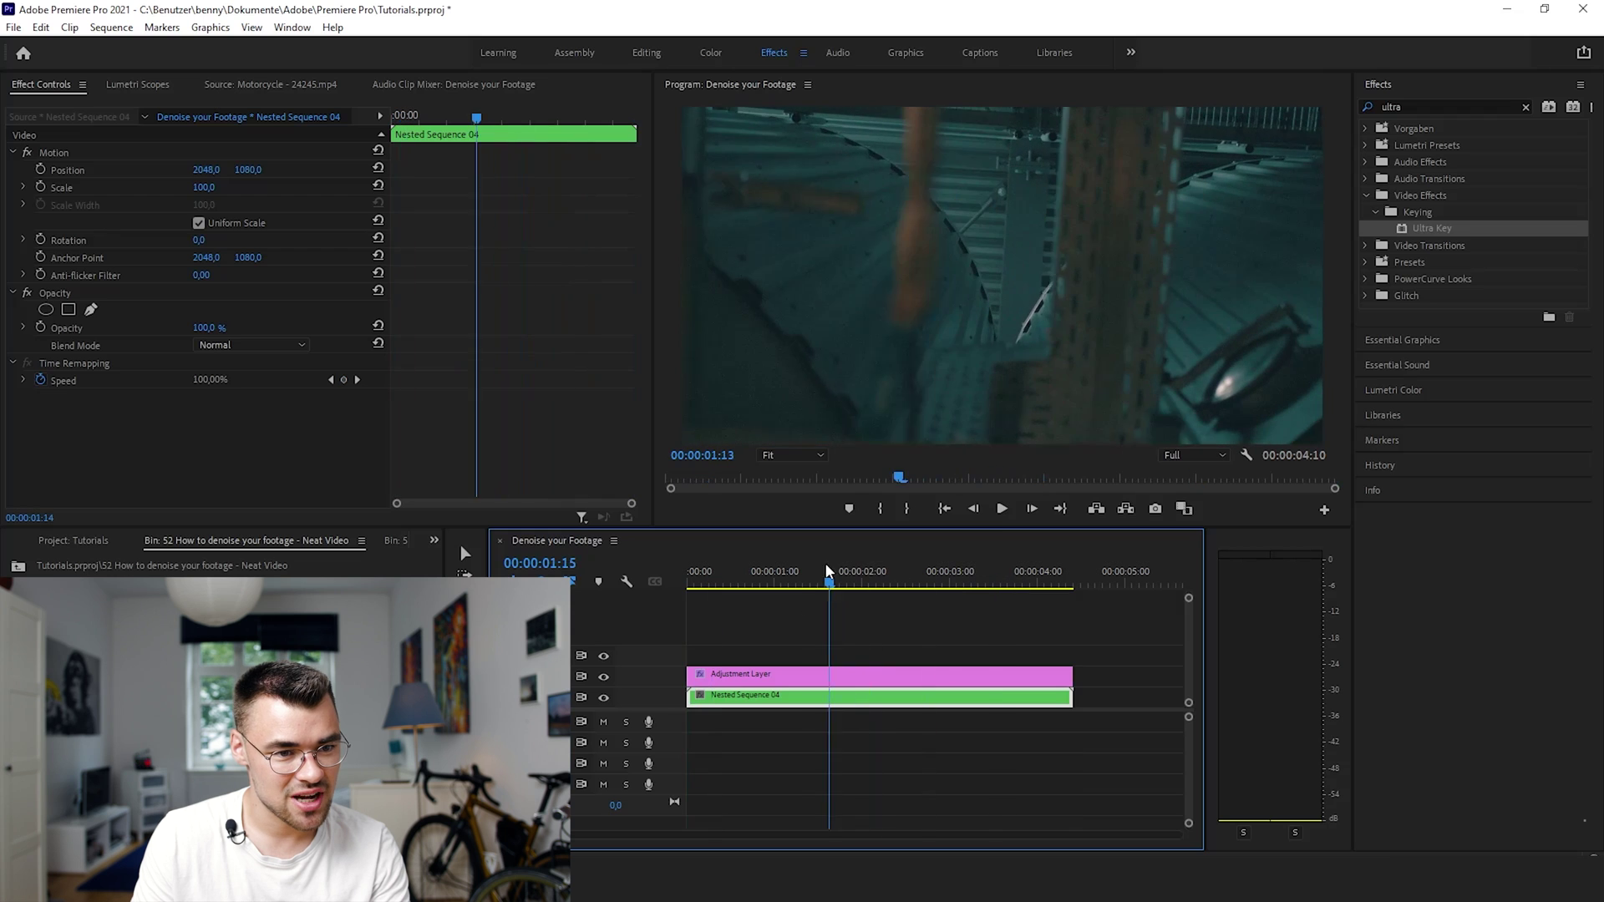
key(space)
drag(805, 579, 686, 583)
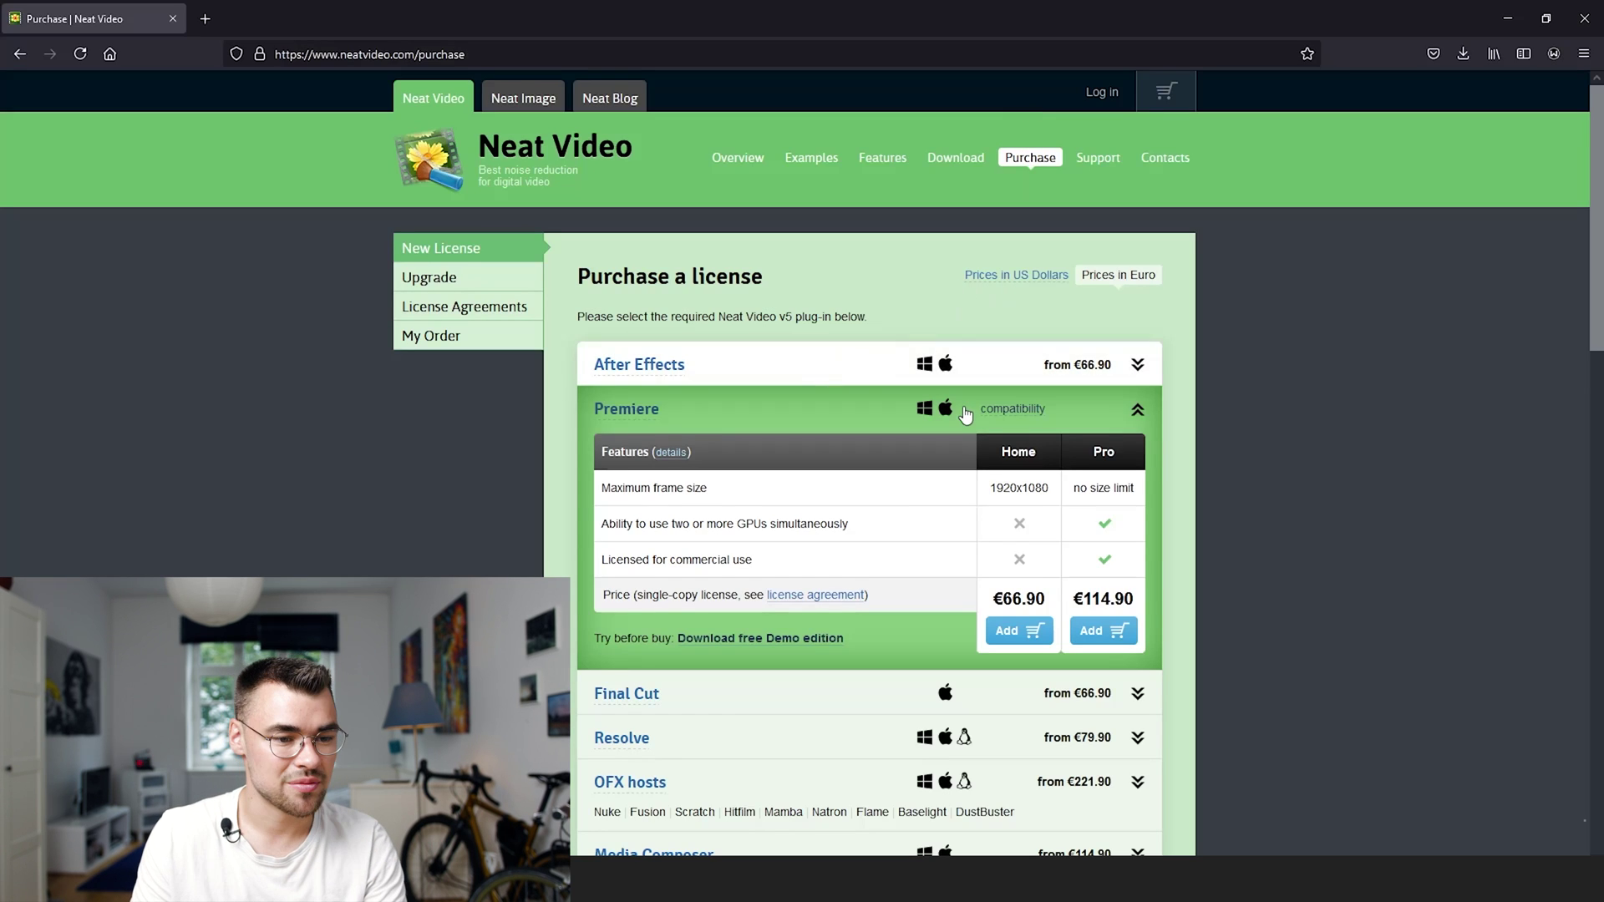
Step: Highlight the €114.90 Pro licence price on the Neat Video purchase page
scroll(949, 408, down, 1)
scroll(949, 428, down, 1)
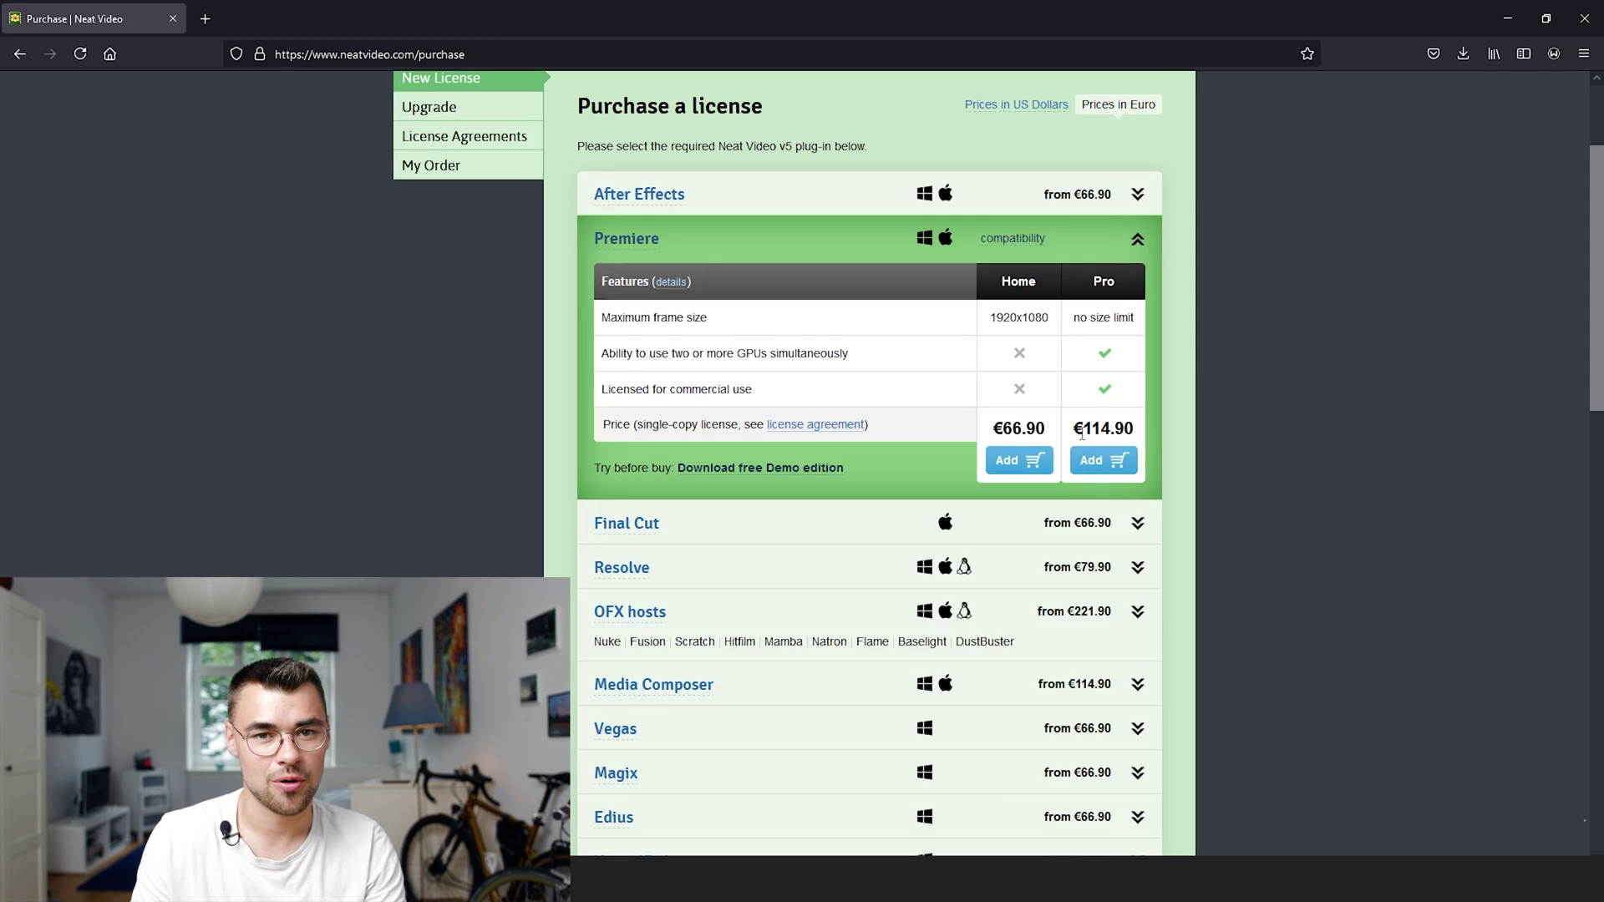
drag(1072, 428, 1138, 429)
click(1123, 424)
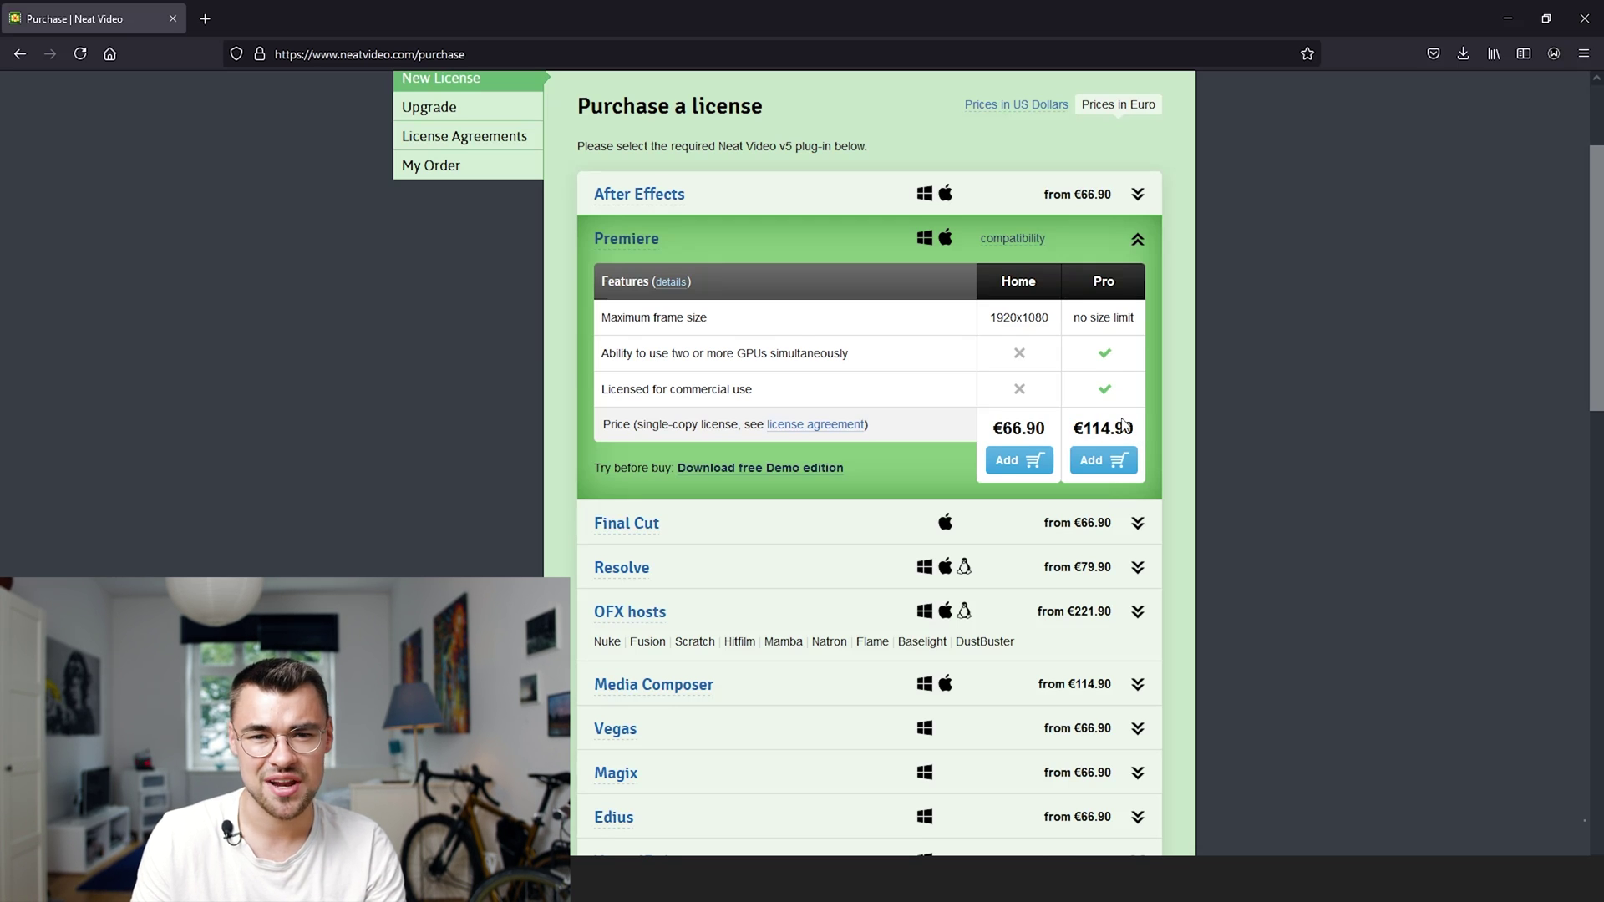
drag(1075, 431, 1147, 429)
click(1076, 432)
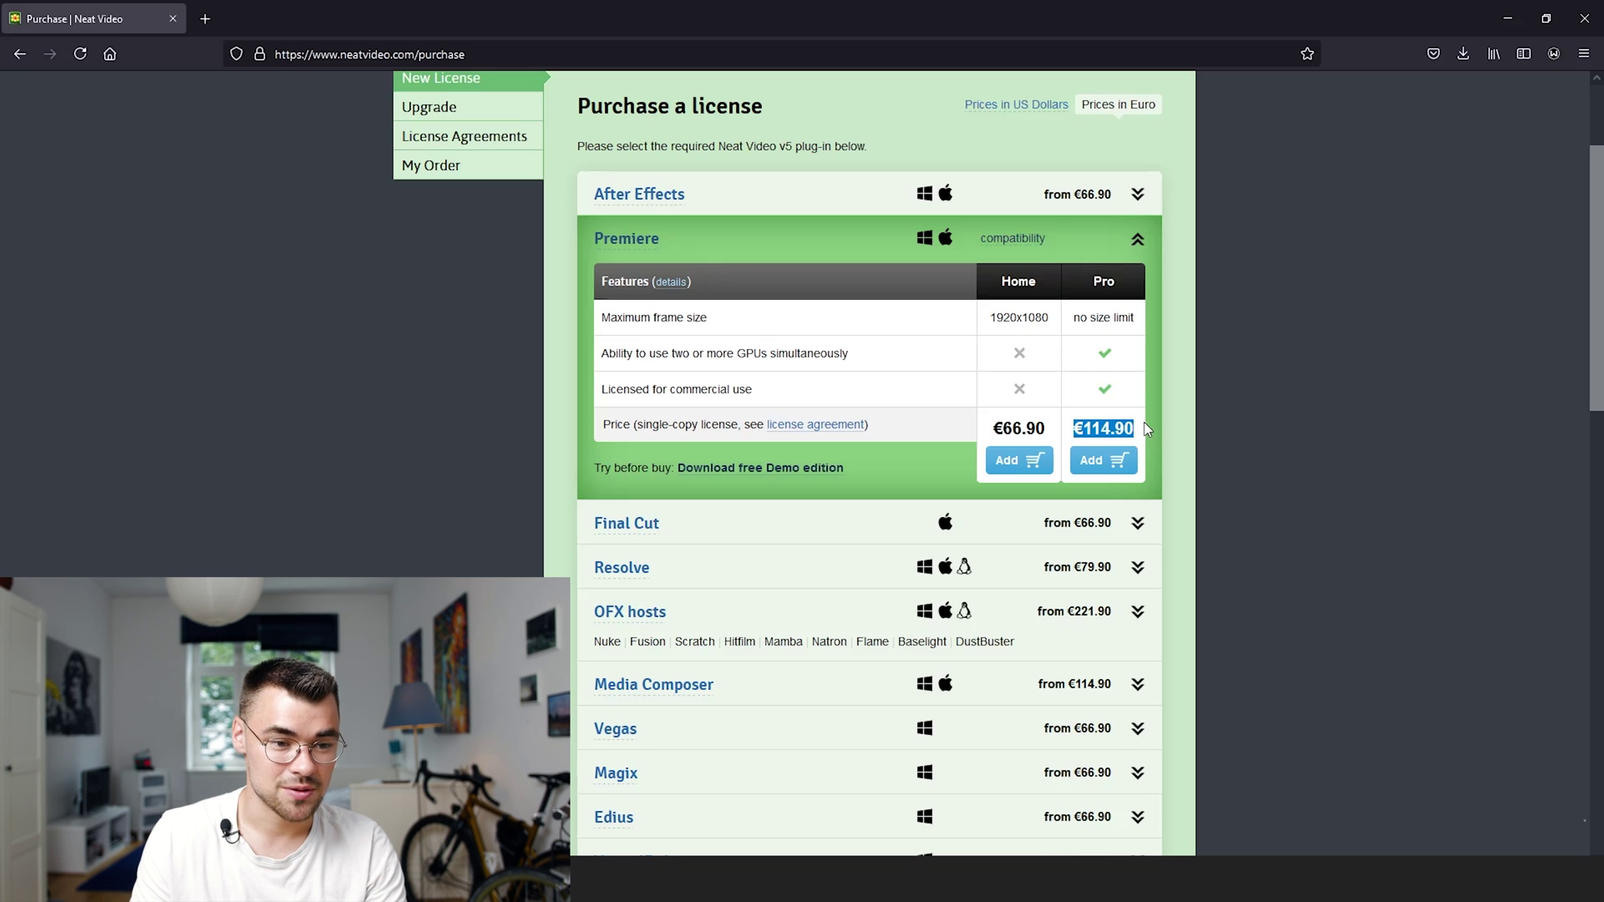
click(1143, 424)
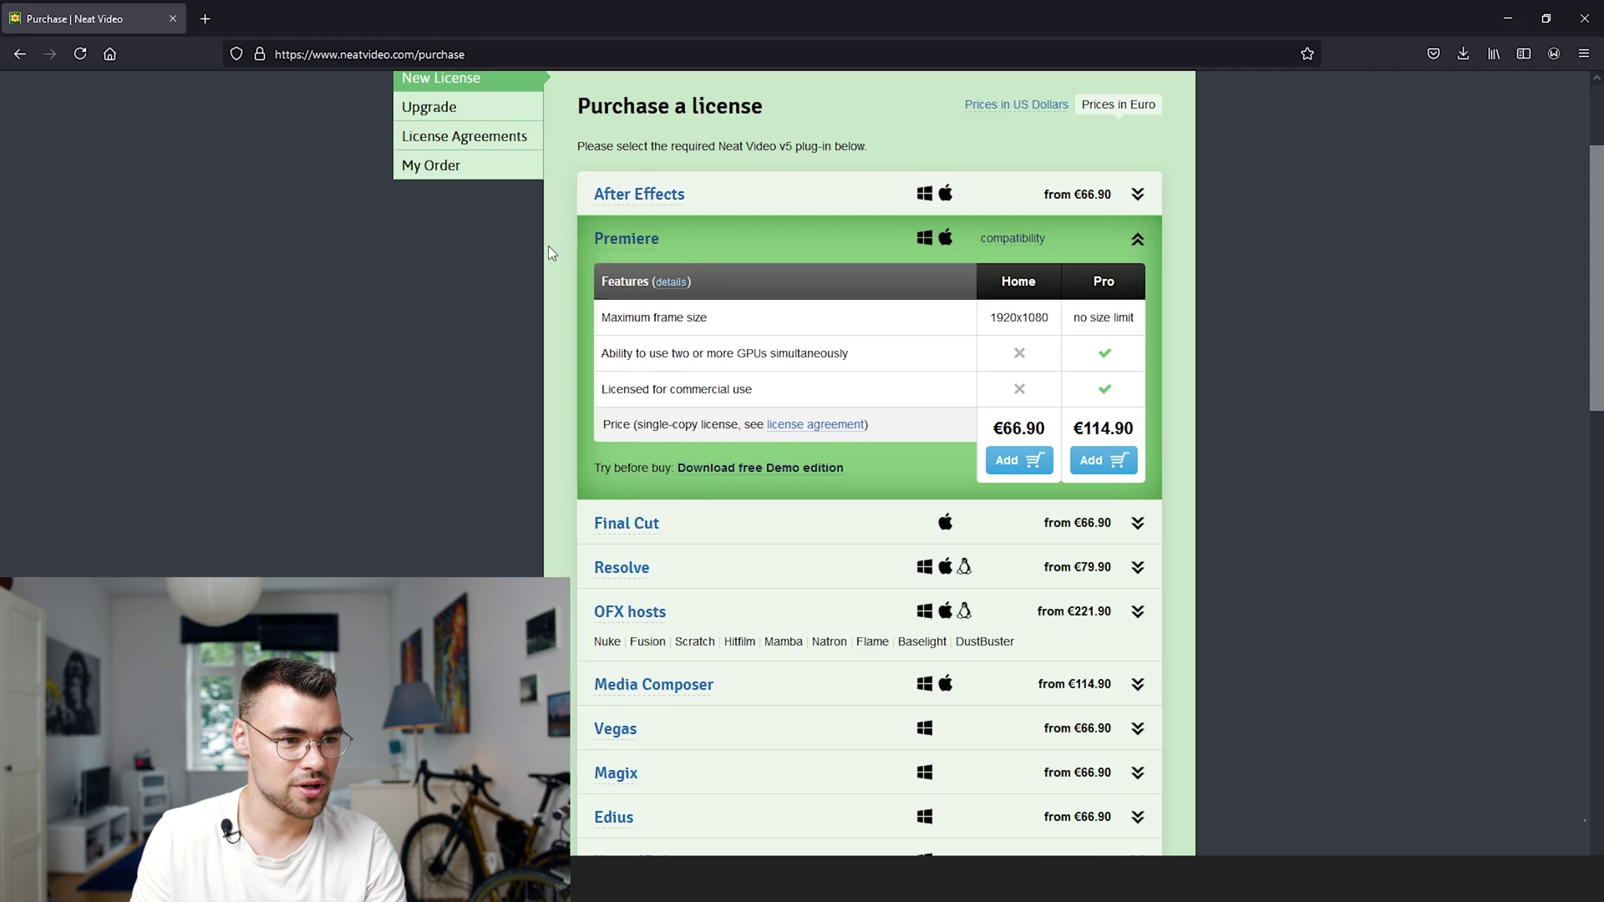
Step: Collapse the Premiere licence details, then close the Neat Video purchase page
click(1136, 240)
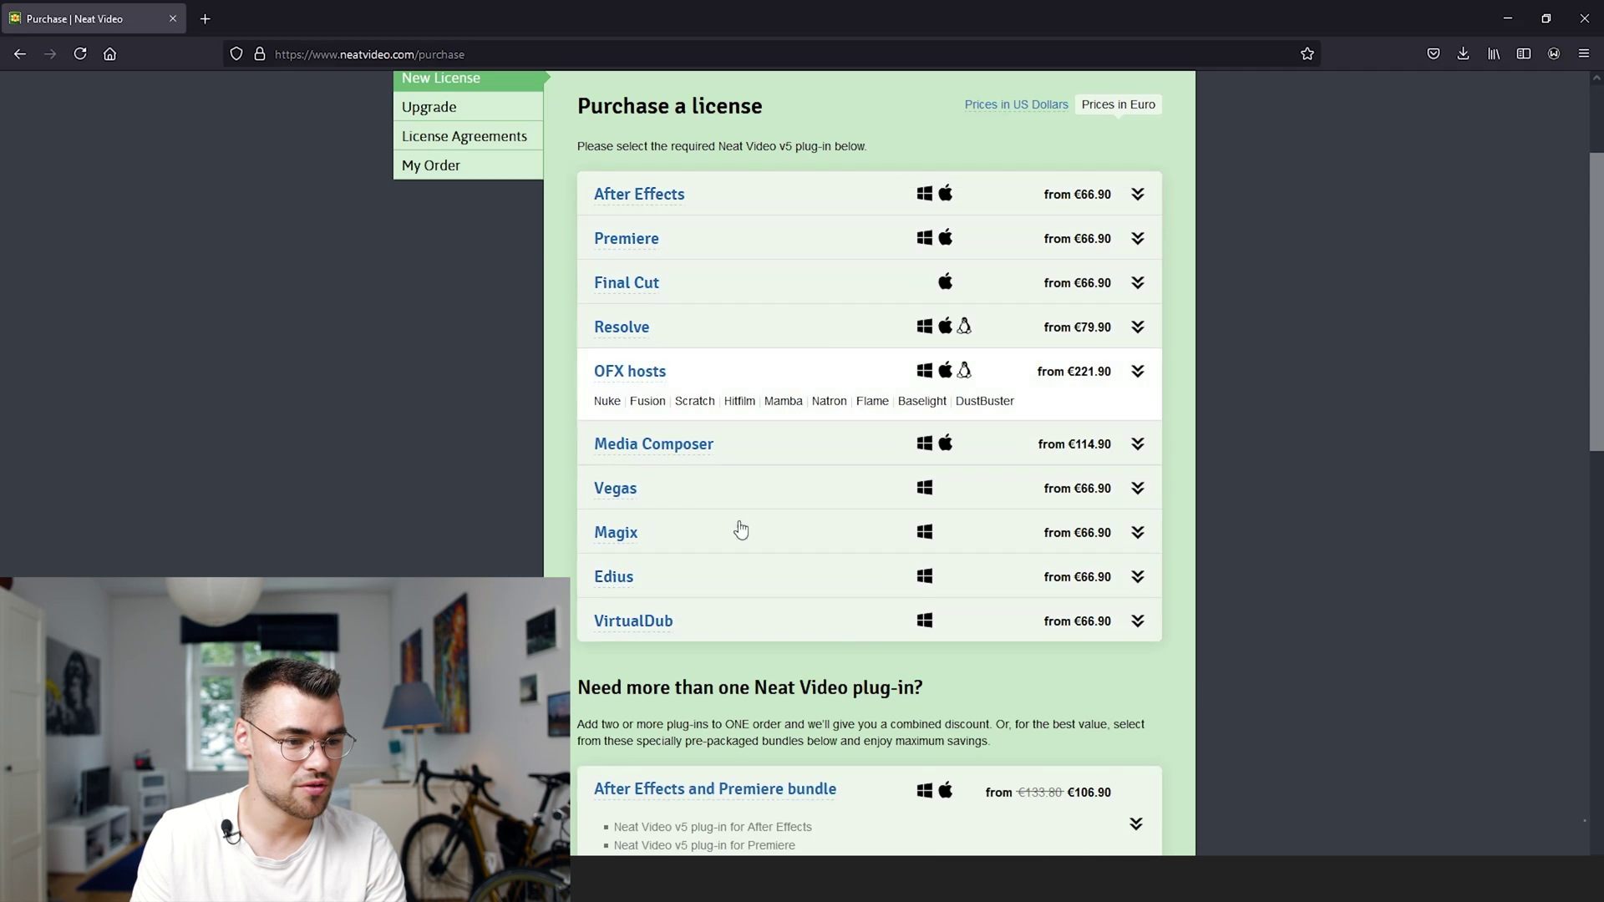
scroll(752, 502, down, 5)
scroll(808, 522, up, 5)
scroll(827, 534, down, 10)
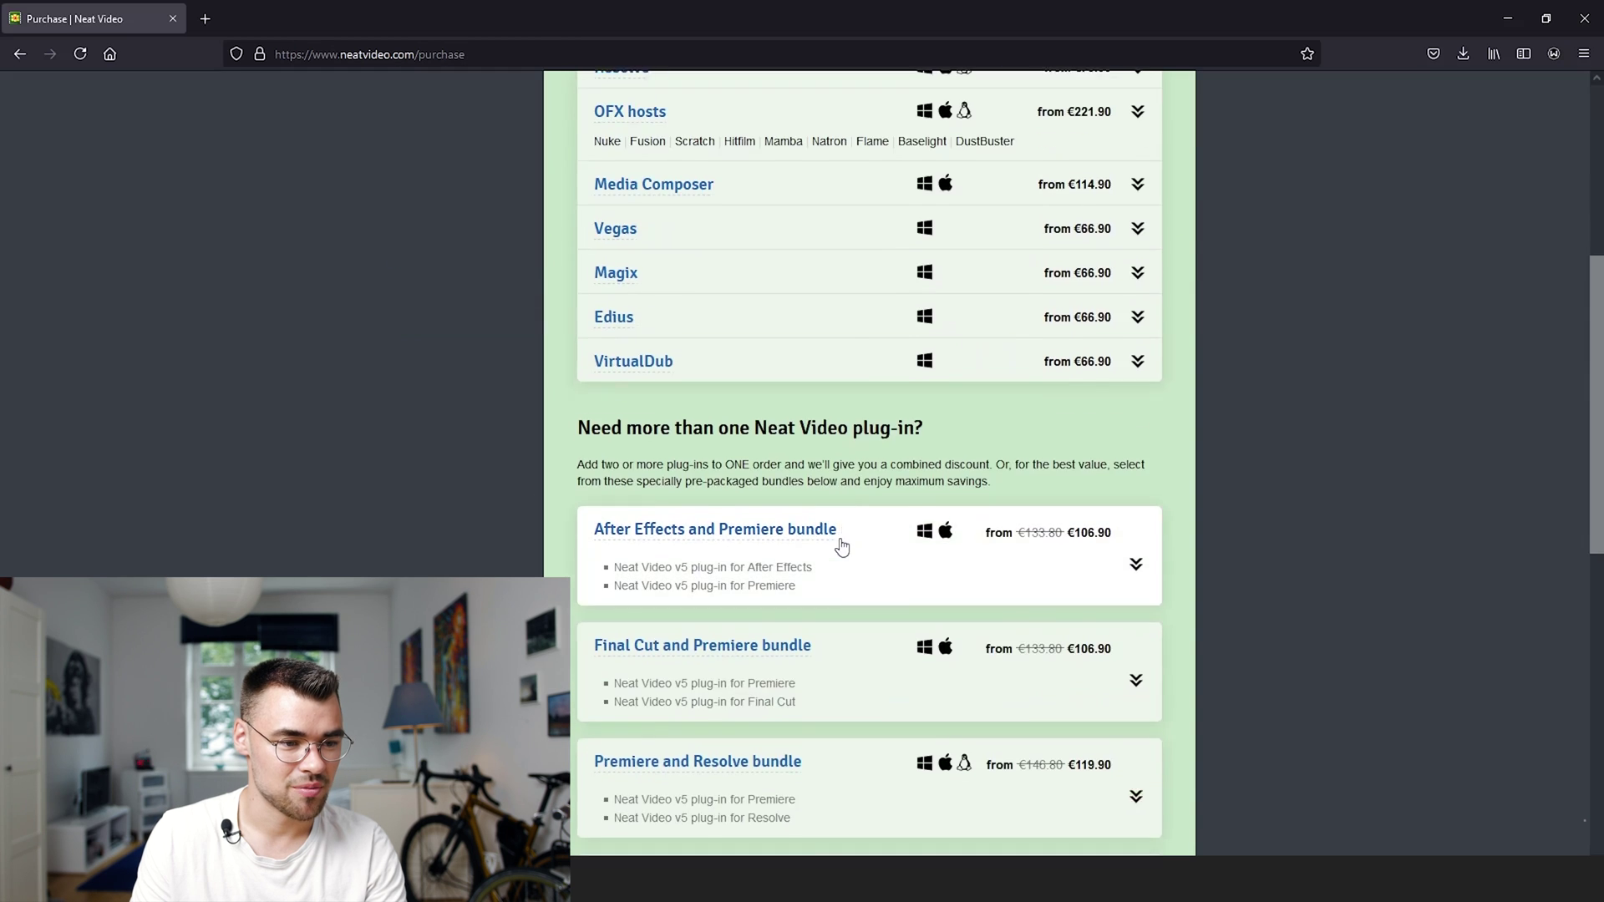
scroll(794, 568, up, 10)
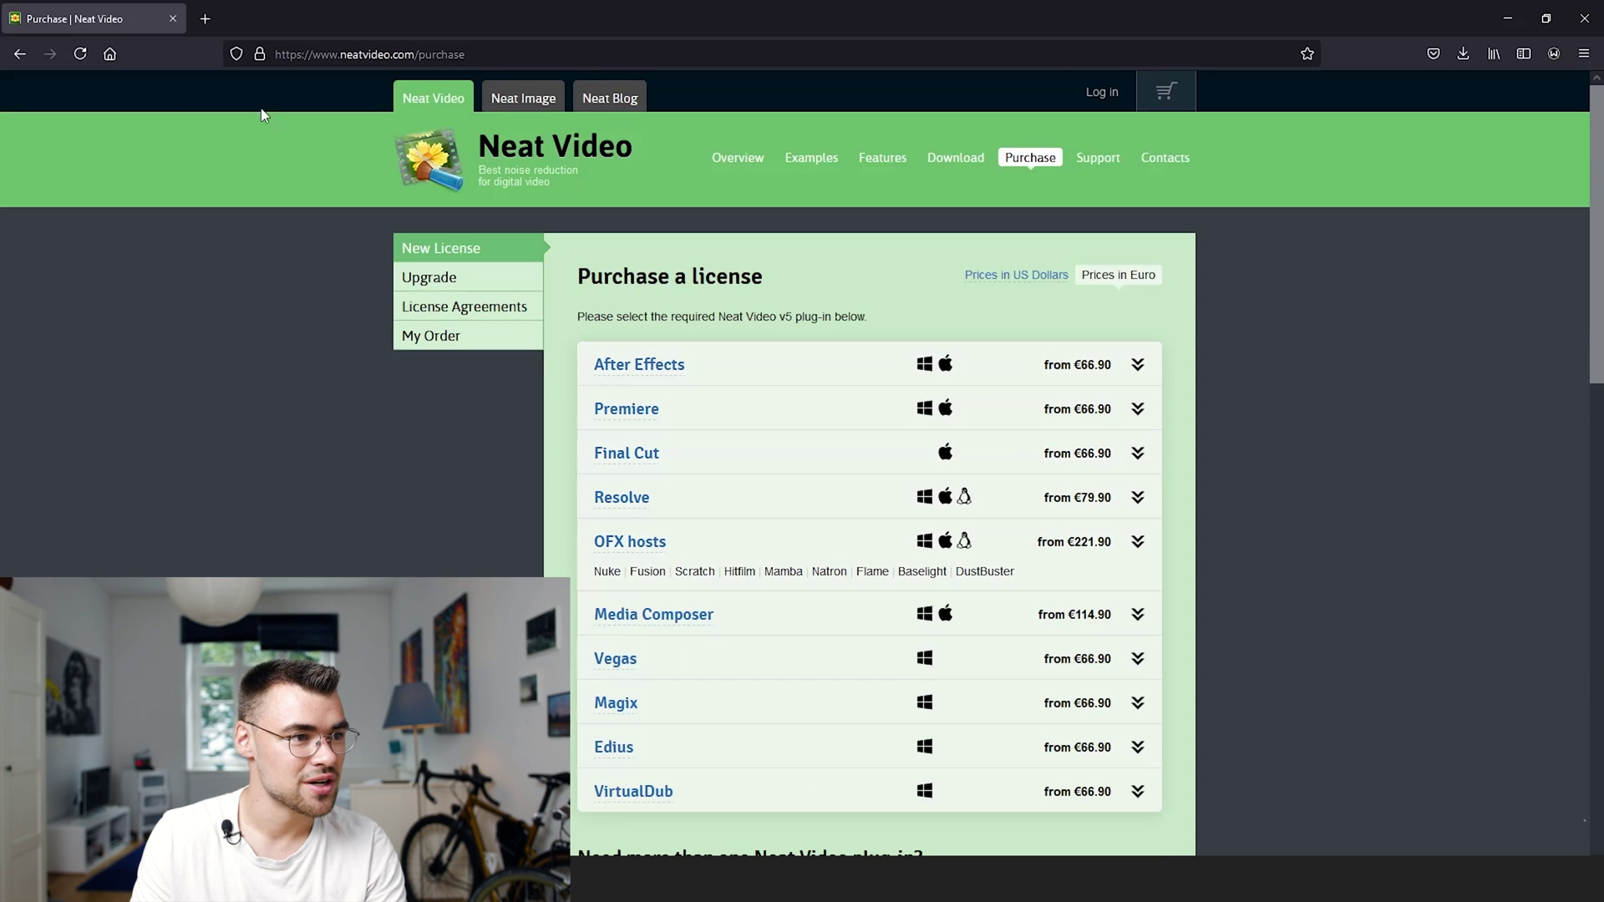
click(173, 19)
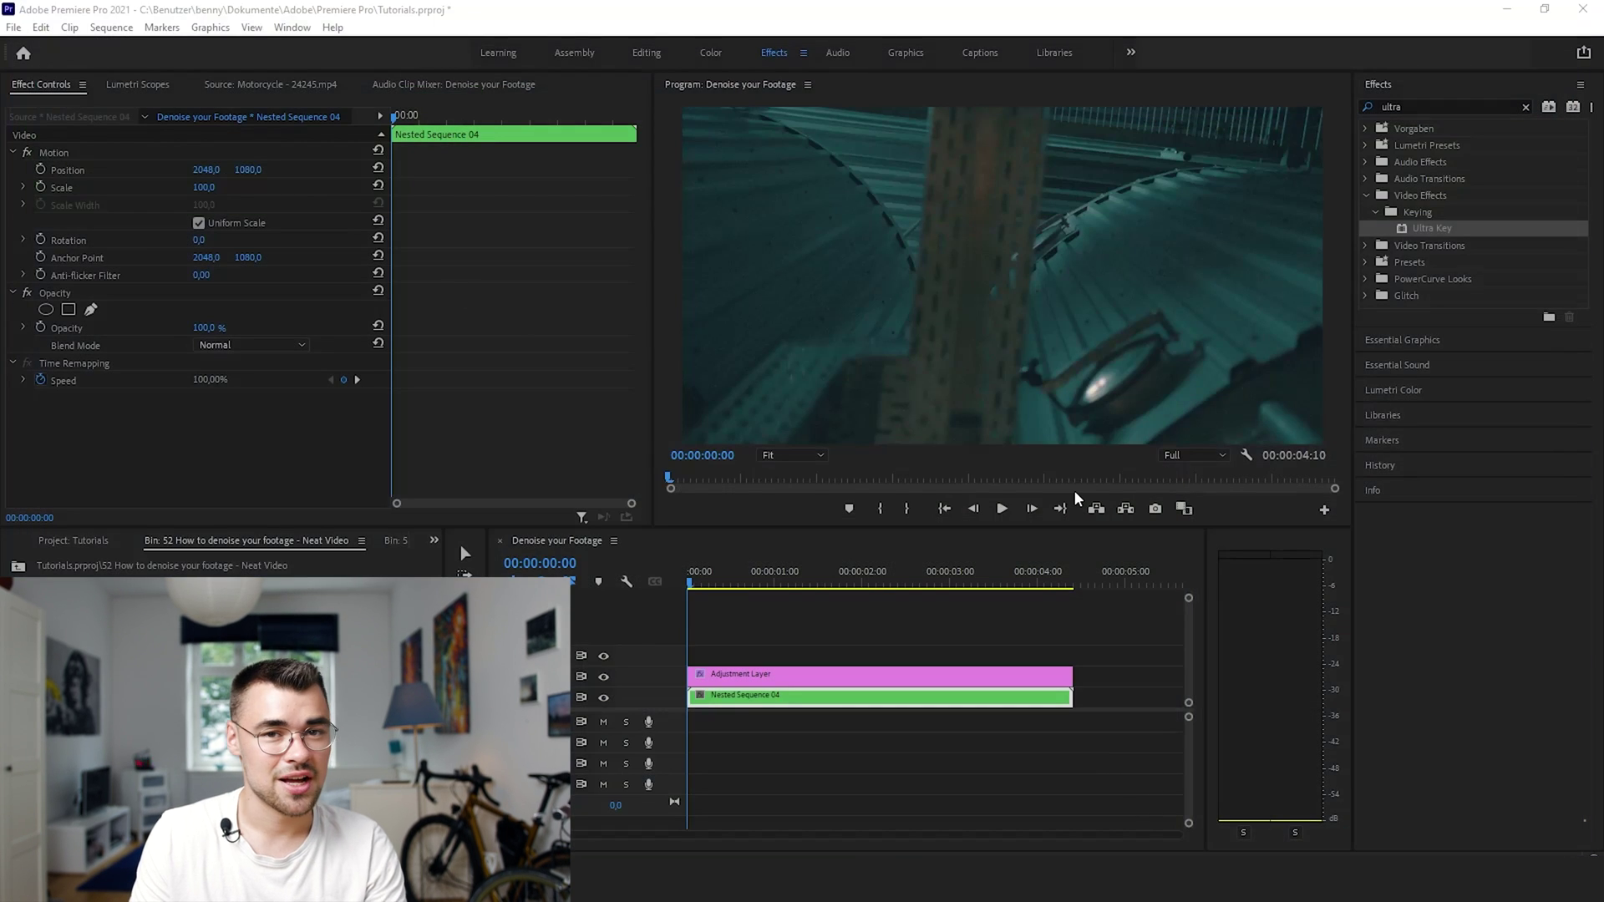
Step: Select Nested Sequence 04 and search the effects for 'neat' to pick Reduce Noise v5
click(834, 647)
click(784, 704)
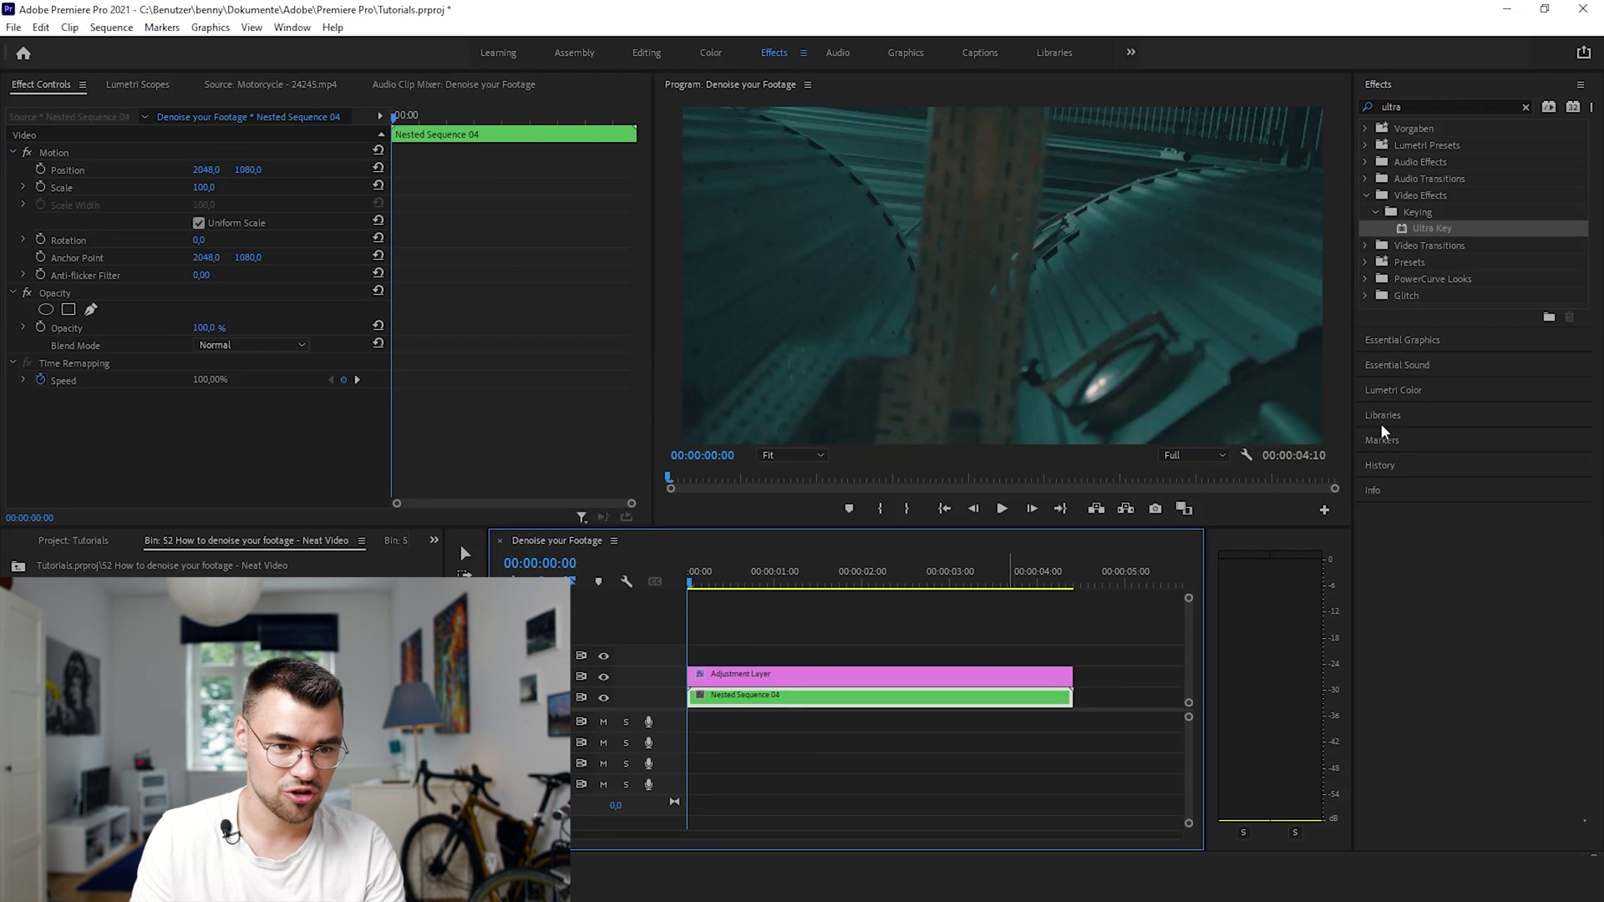
click(1417, 106)
double_click(1417, 106)
text(neat)
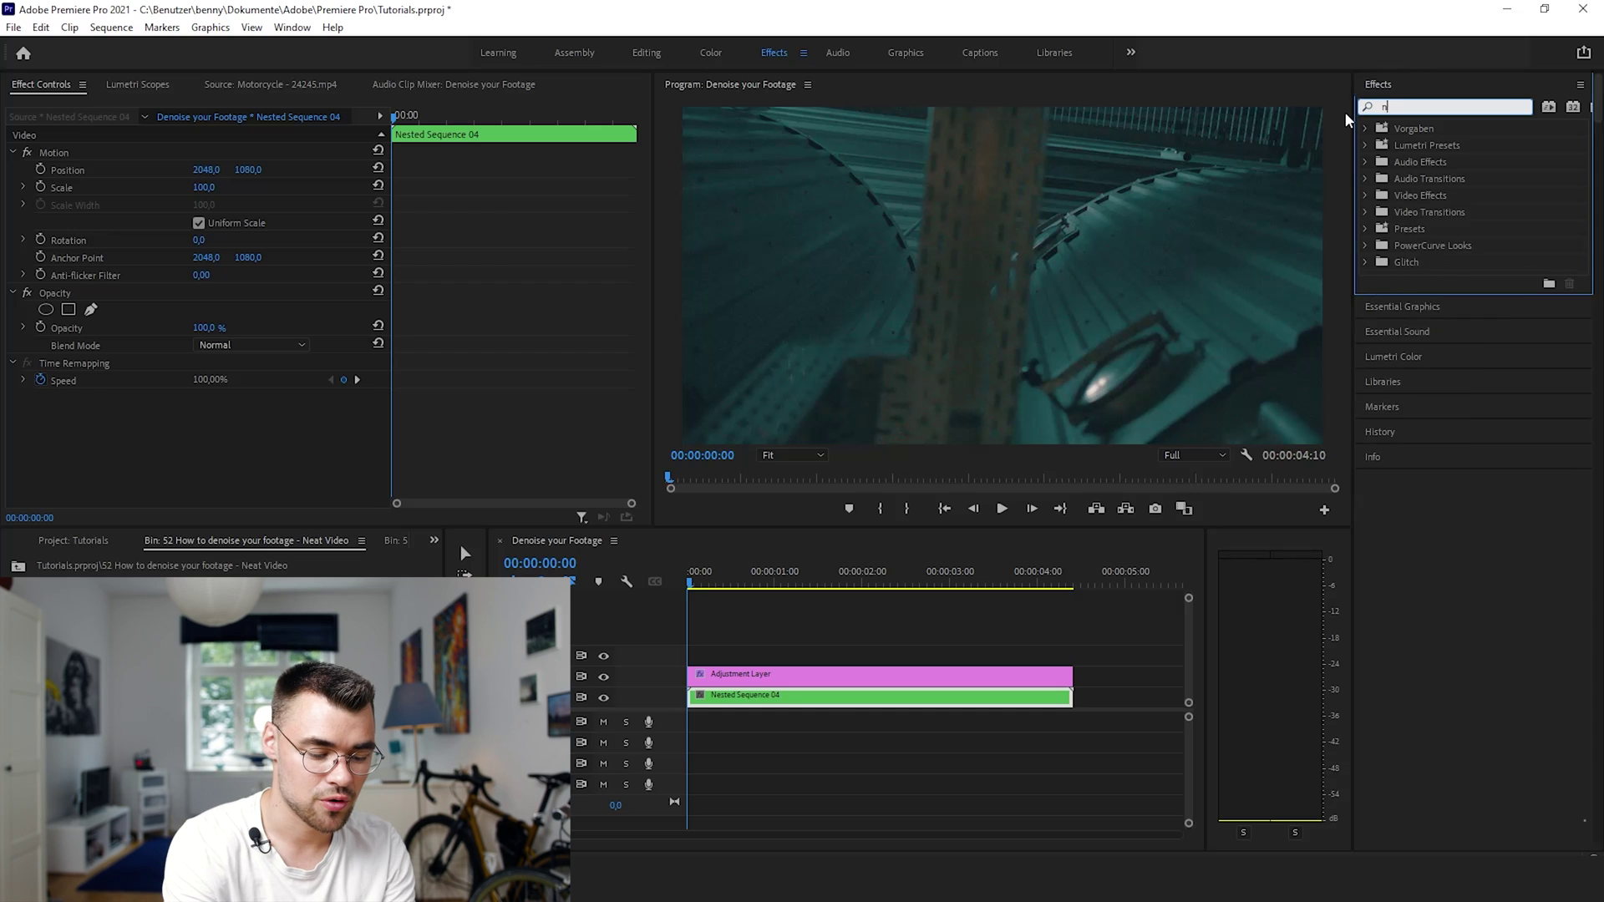
click(1459, 231)
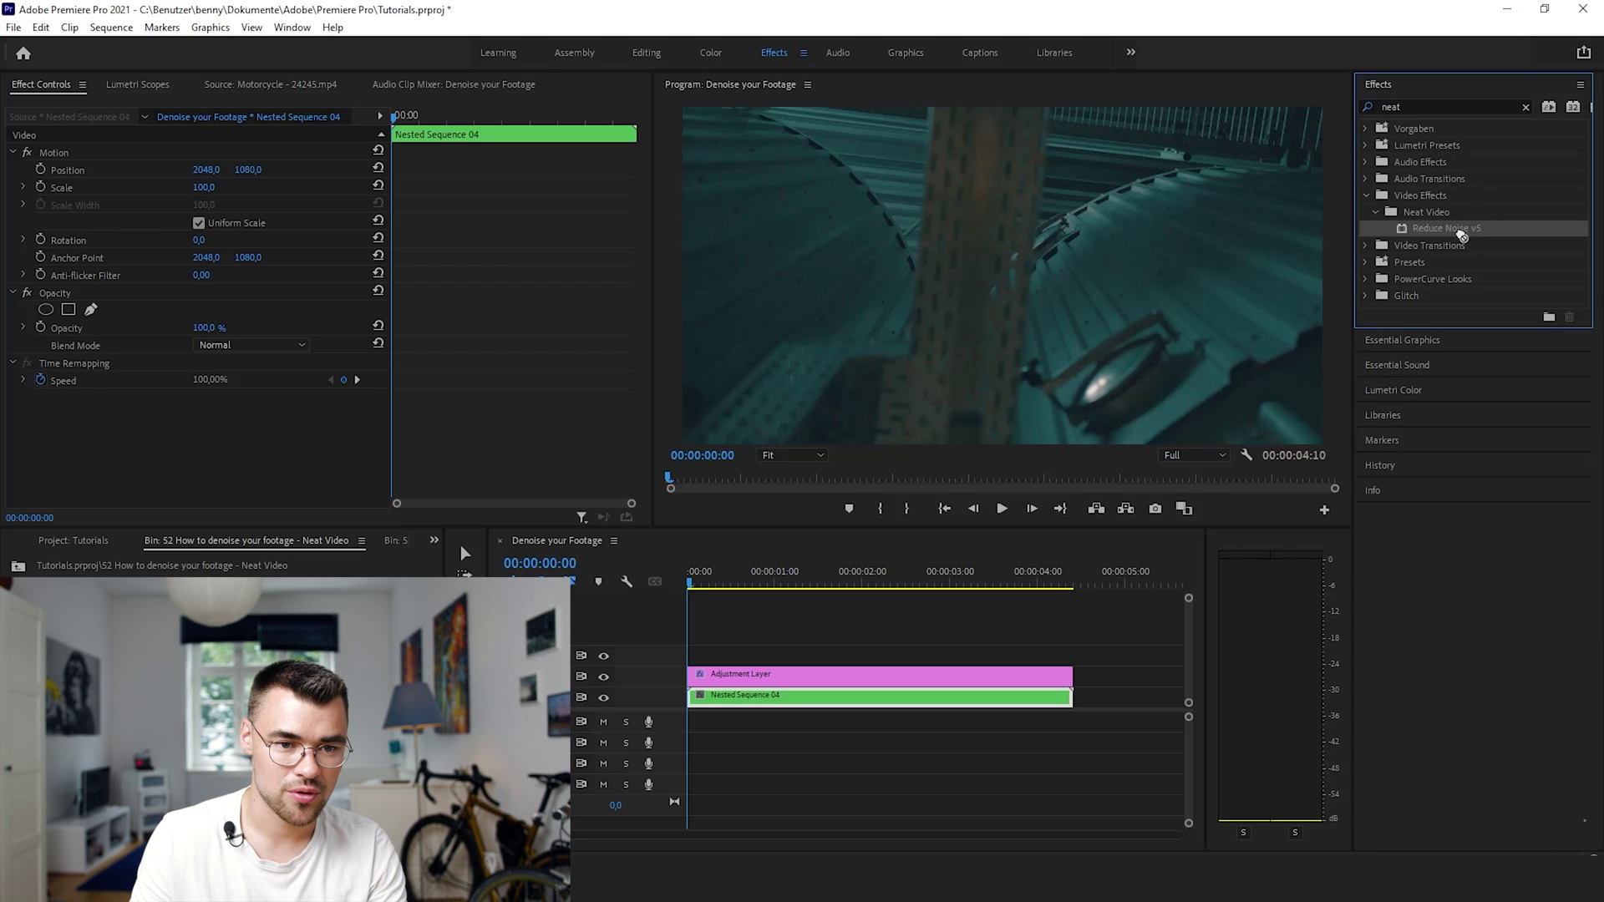
drag(1458, 231, 756, 655)
Step: Create a new Adjustment Layer in the project bin with default settings
right_click(308, 584)
mouse_move(414, 493)
click(555, 549)
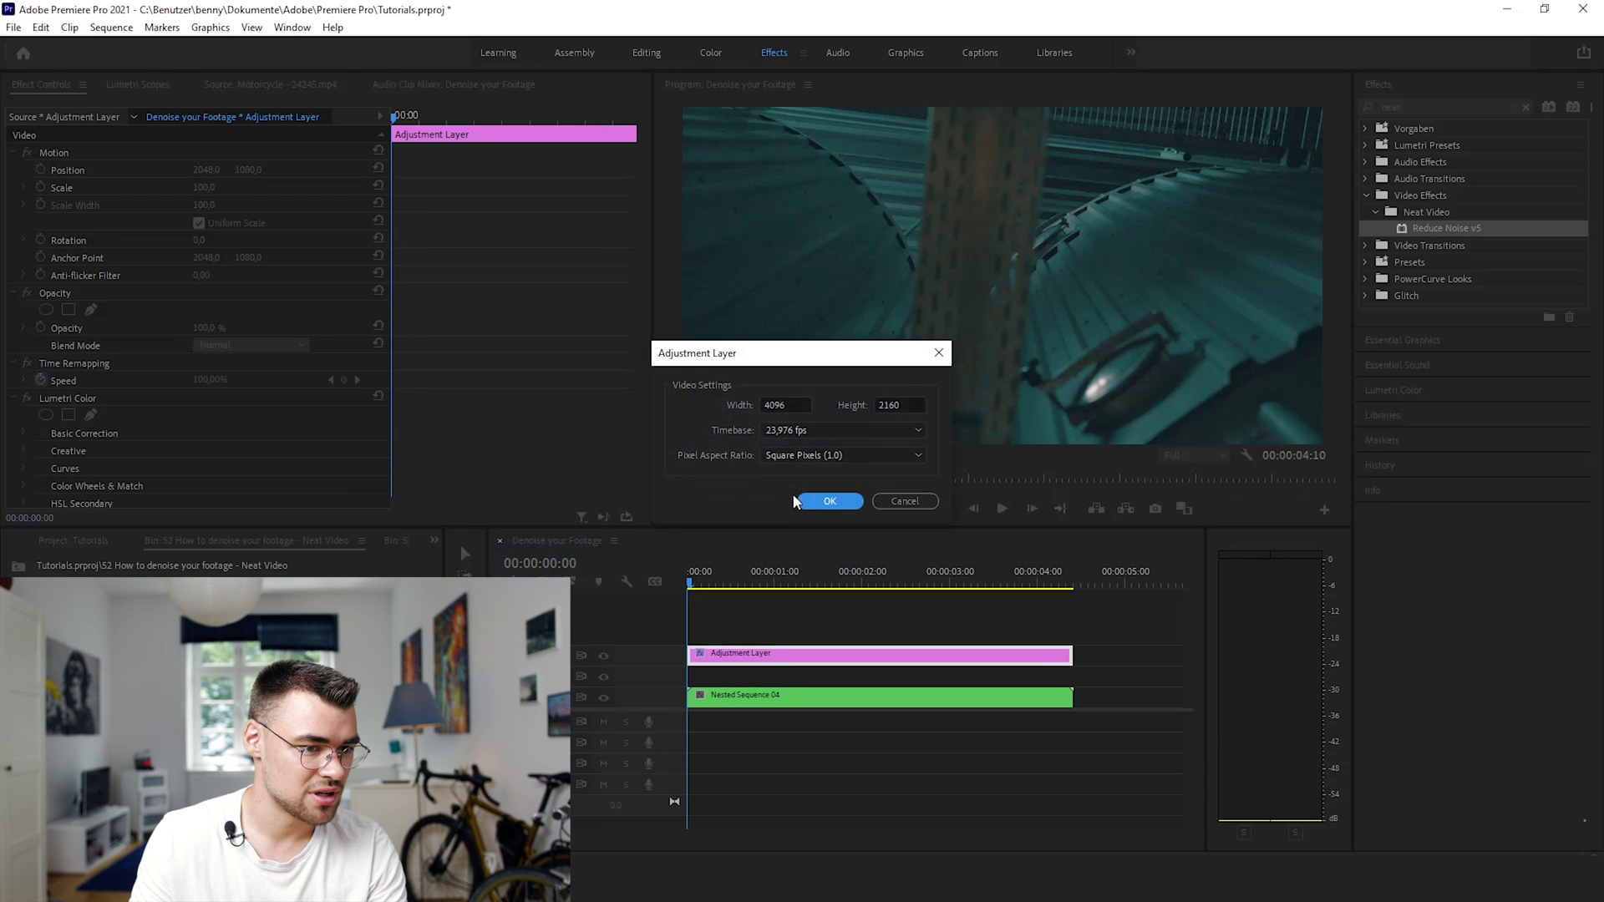
click(828, 502)
Step: Place the new adjustment layer on V2, trim it to the footage, and apply Reduce Noise v5
drag(292, 601, 732, 659)
click(600, 658)
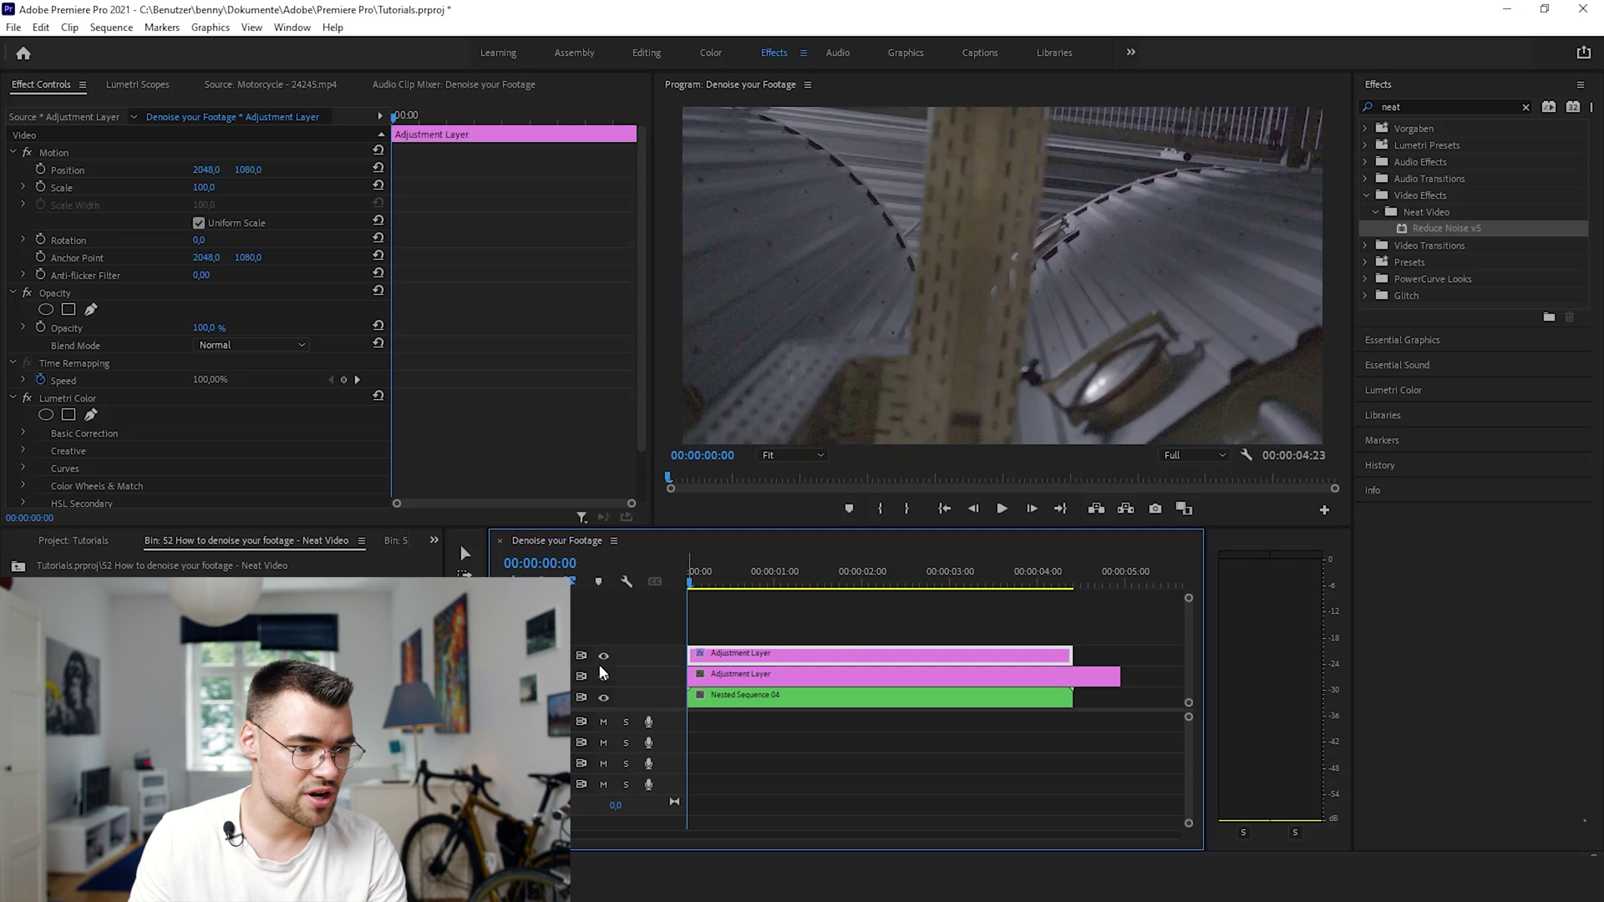
drag(1119, 674, 1072, 674)
drag(1497, 225, 915, 677)
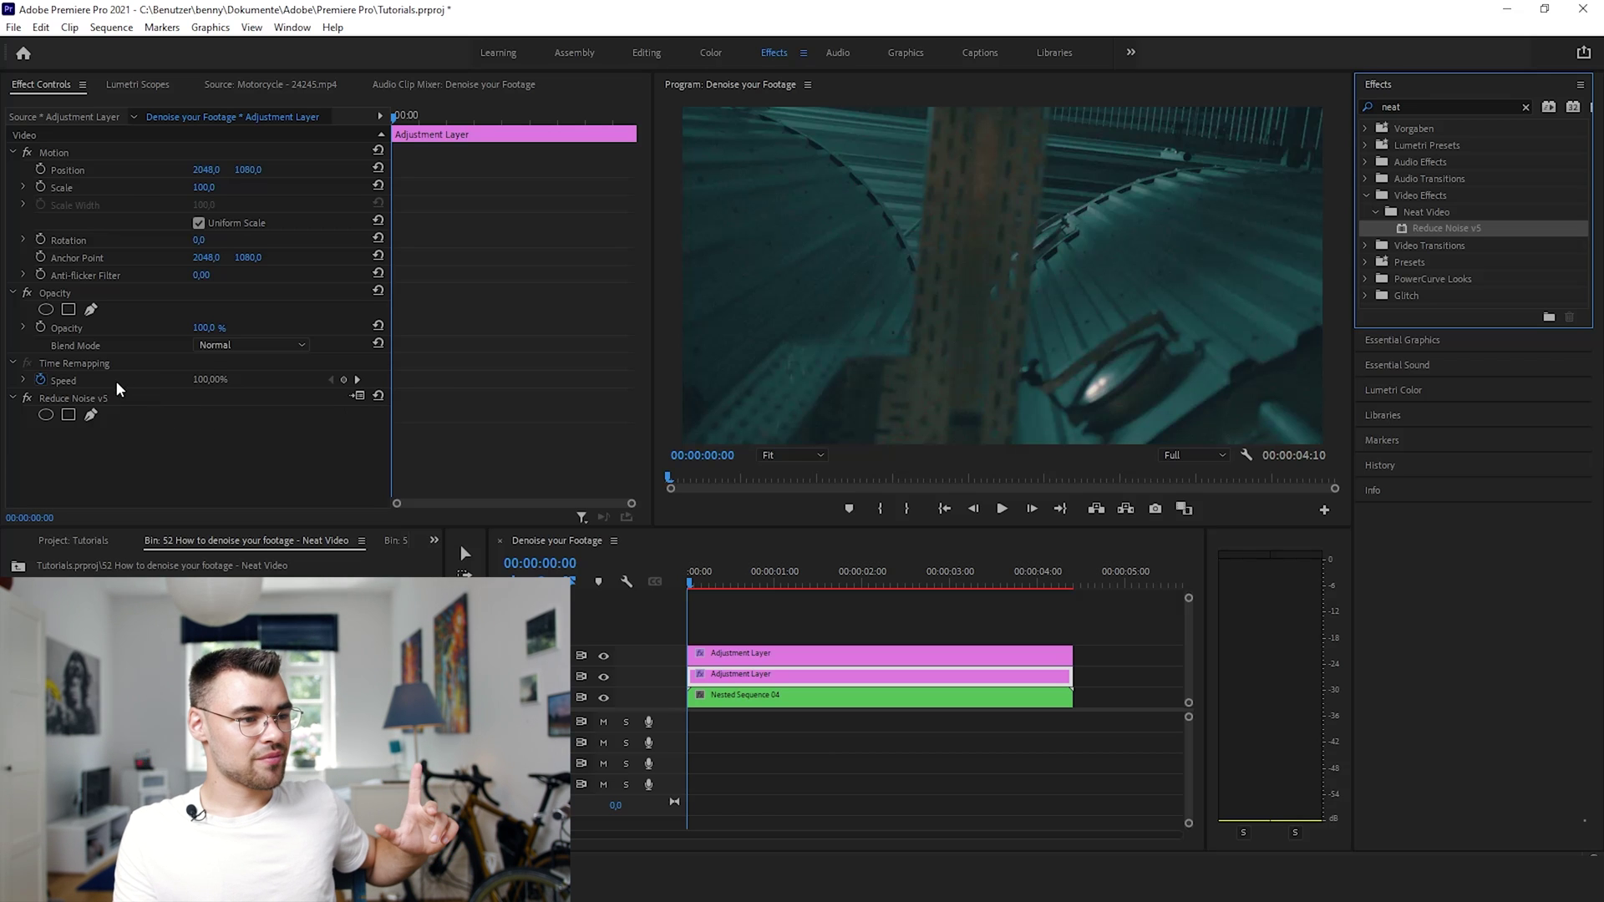
click(282, 399)
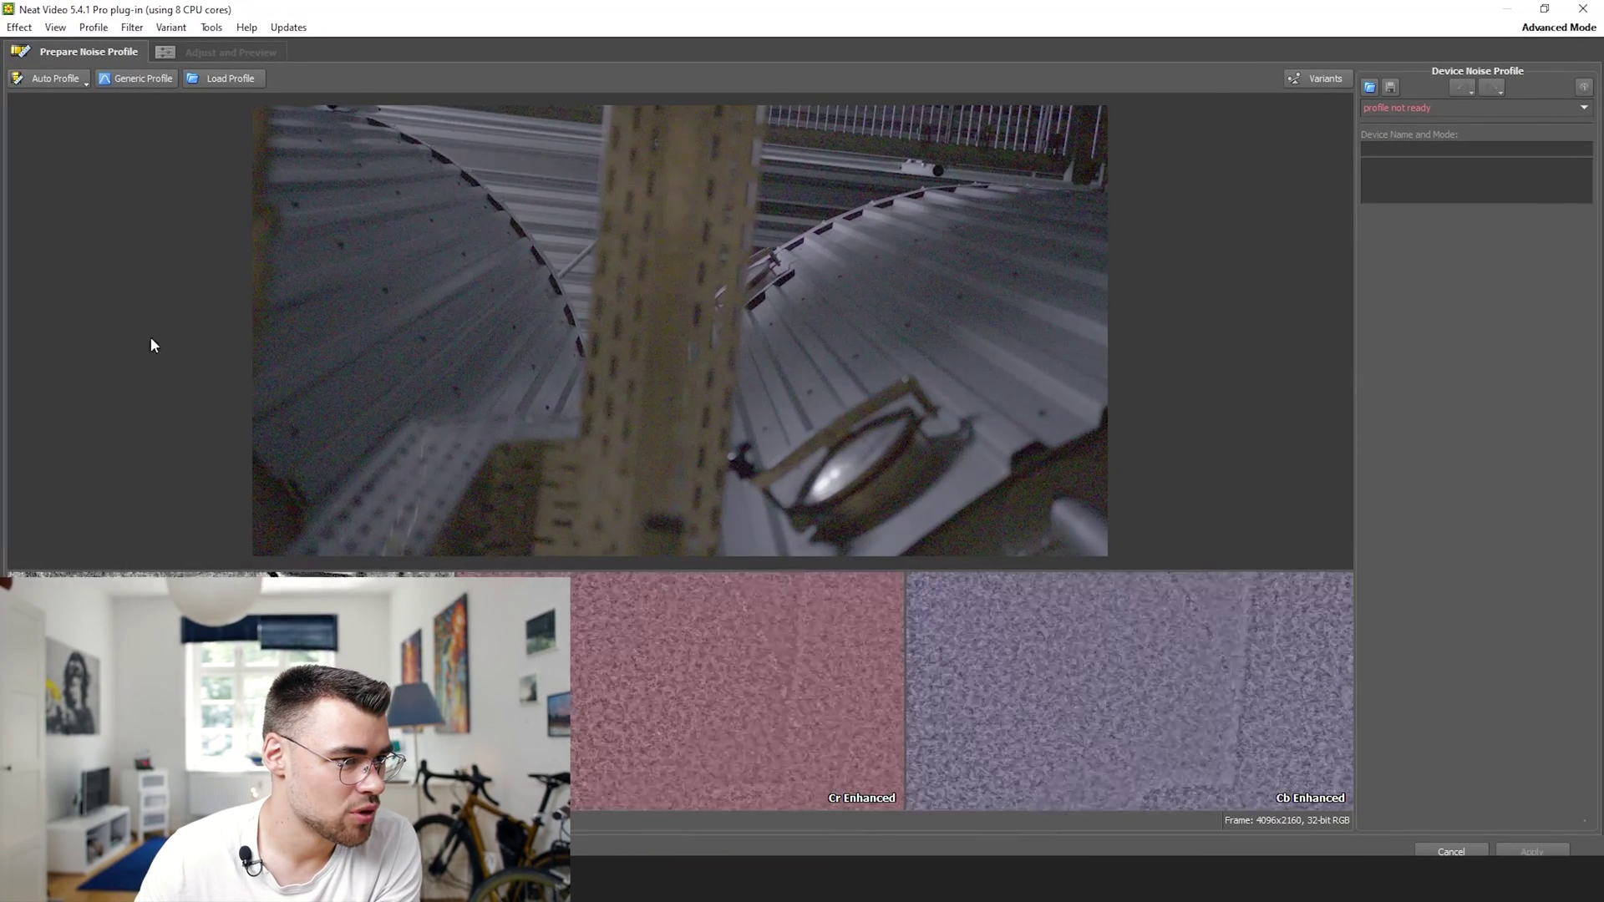
Step: Move and shrink the noise sample area near the frame's top, then build the noise profile
click(50, 77)
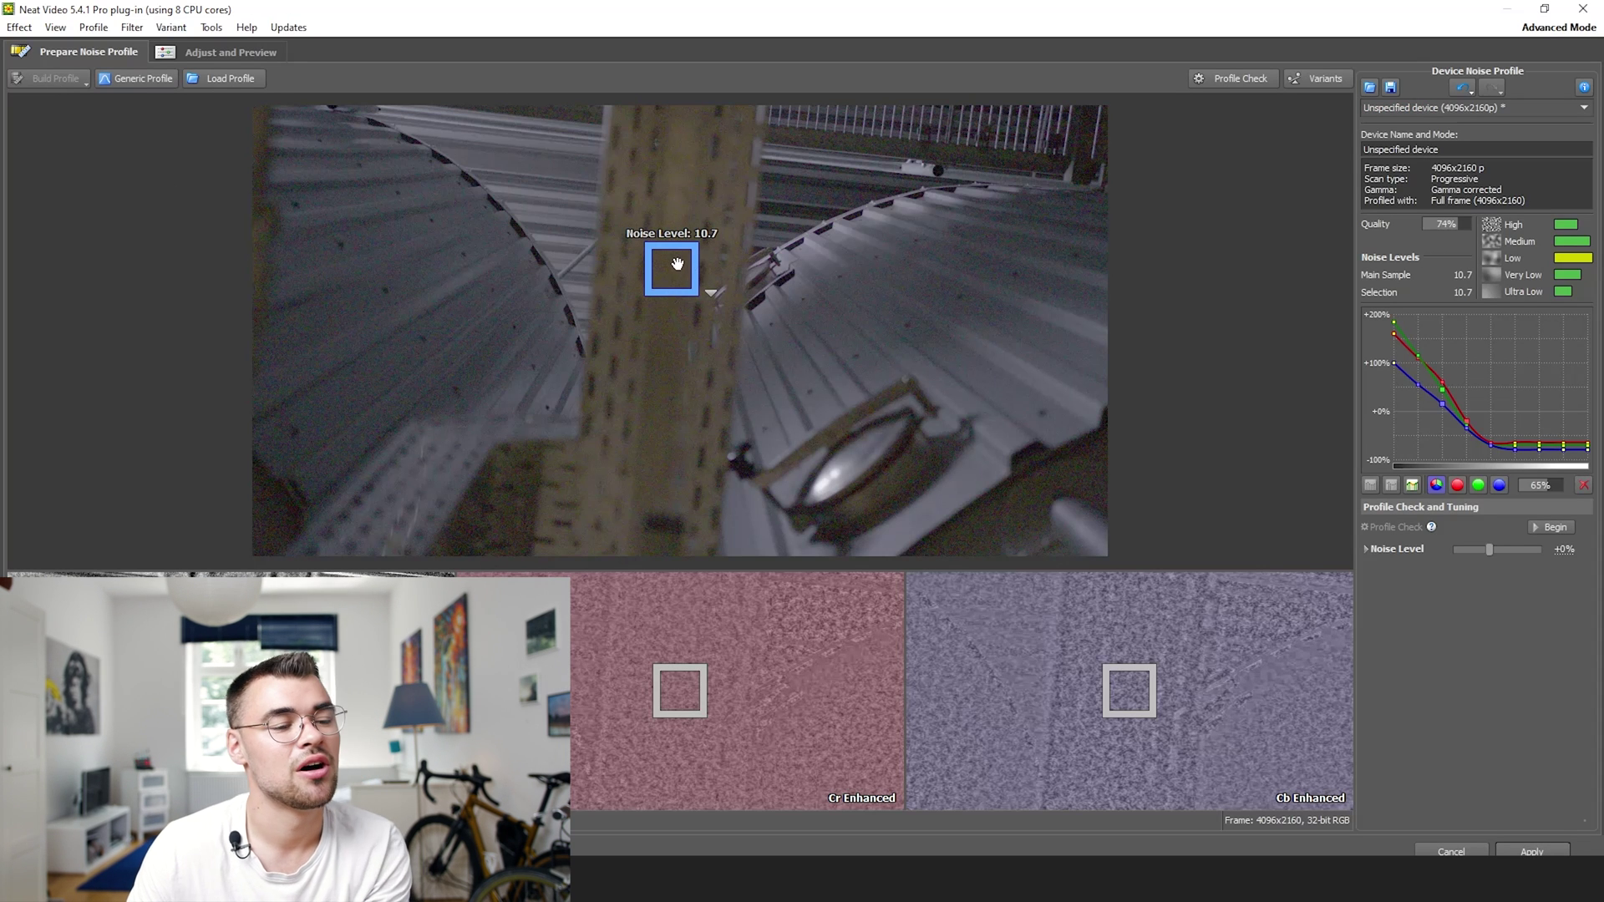
drag(669, 262, 825, 220)
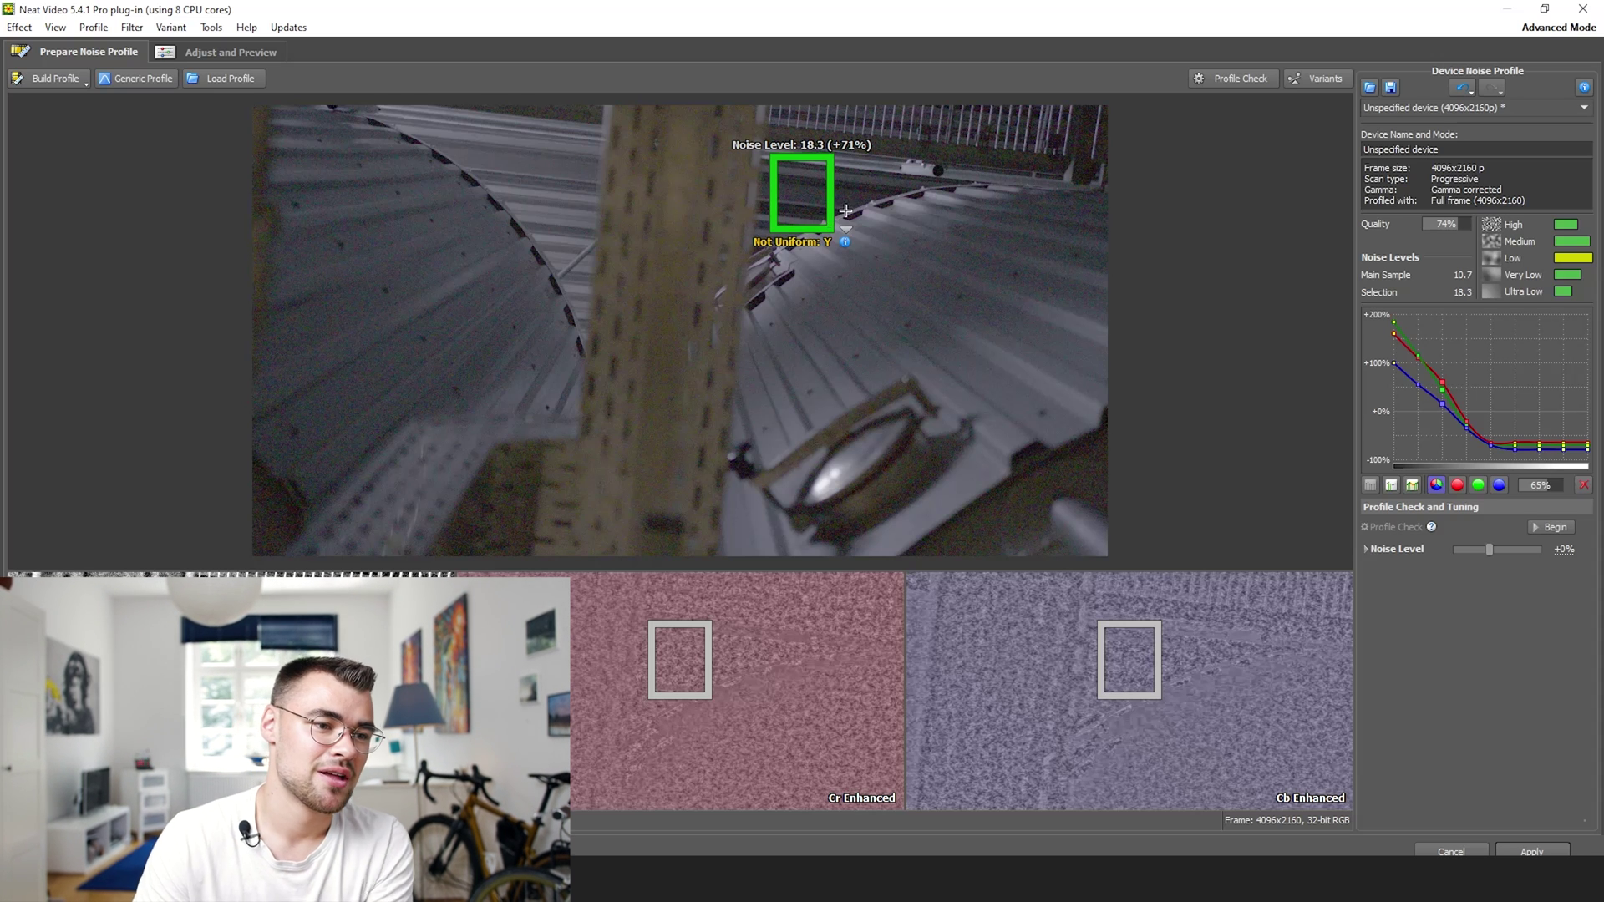
drag(829, 225, 827, 223)
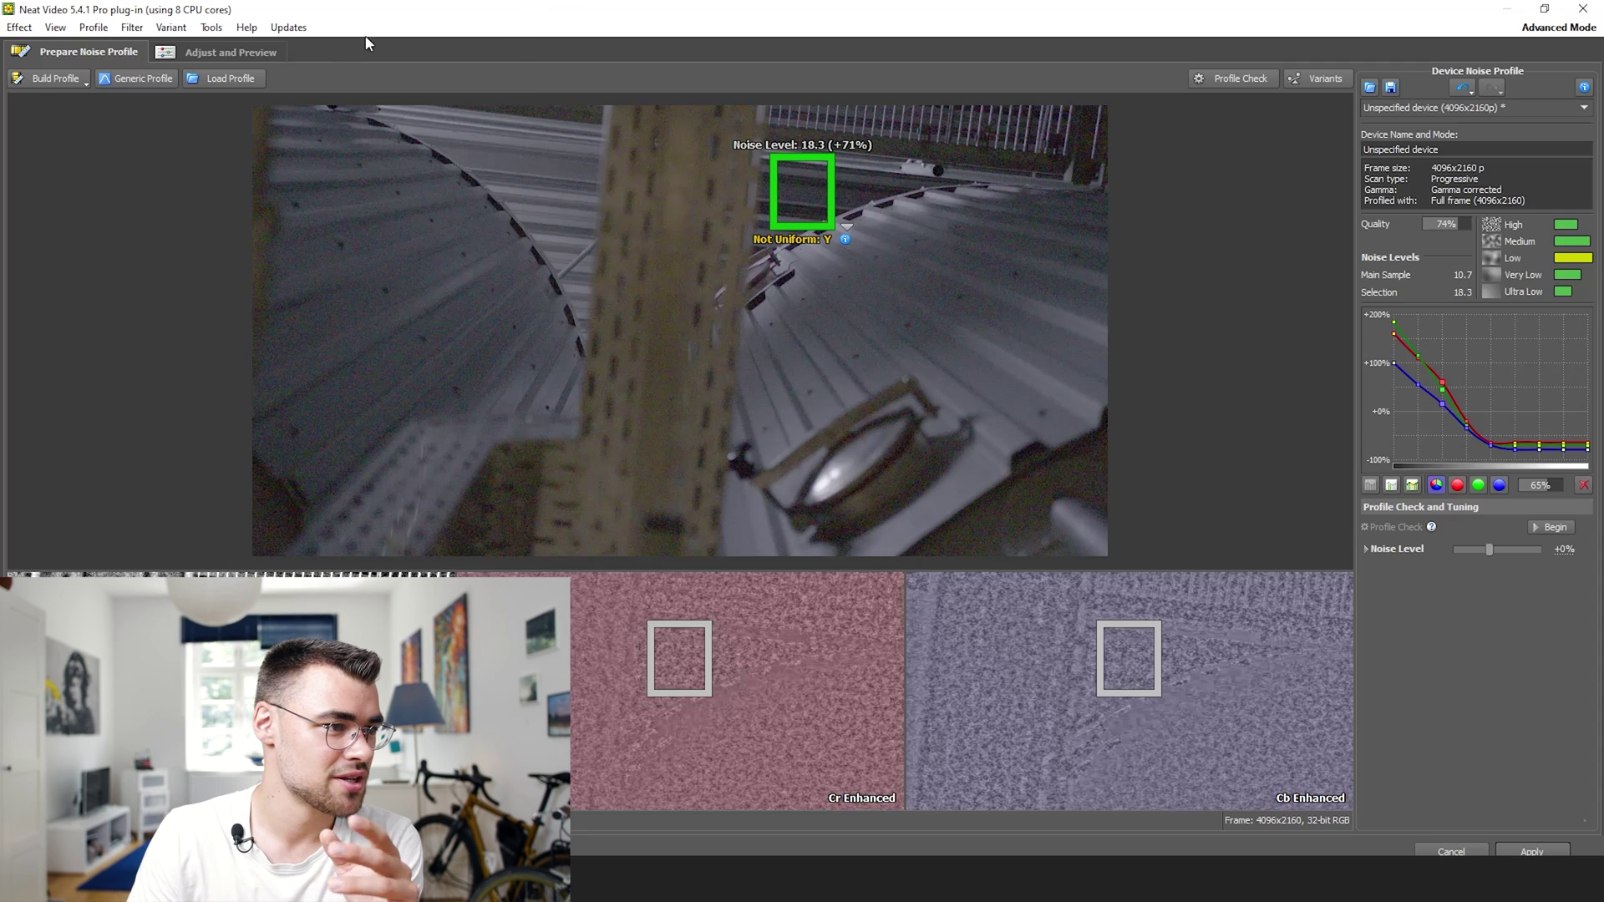
click(28, 80)
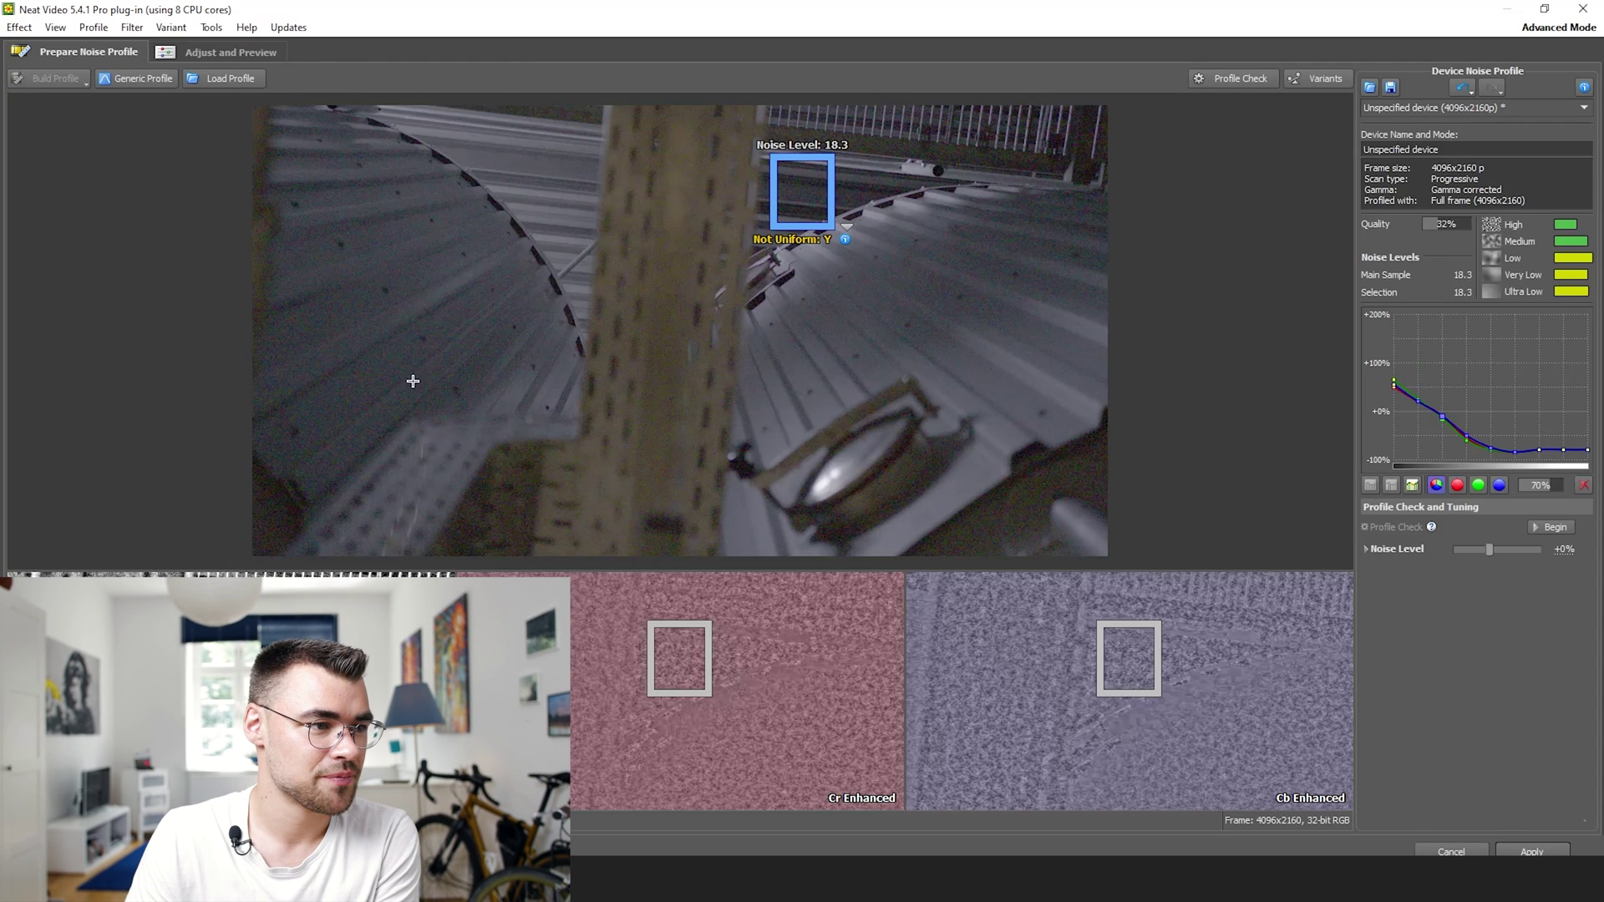
click(266, 58)
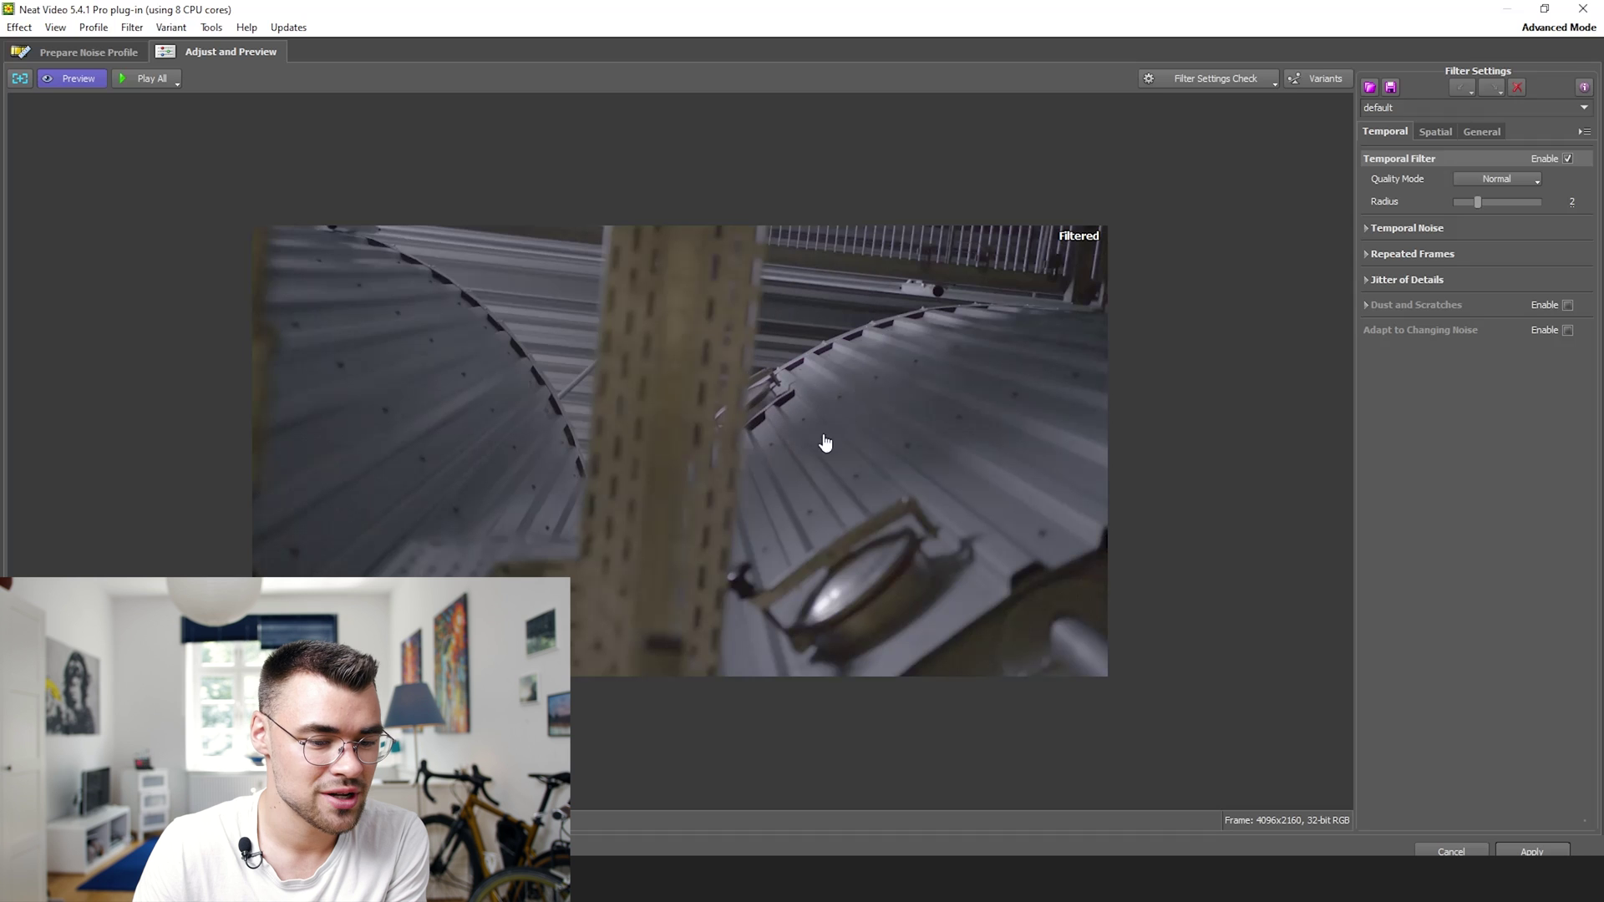
Step: Apply the Neat Video noise-reduction settings and close the plug-in window
click(1510, 852)
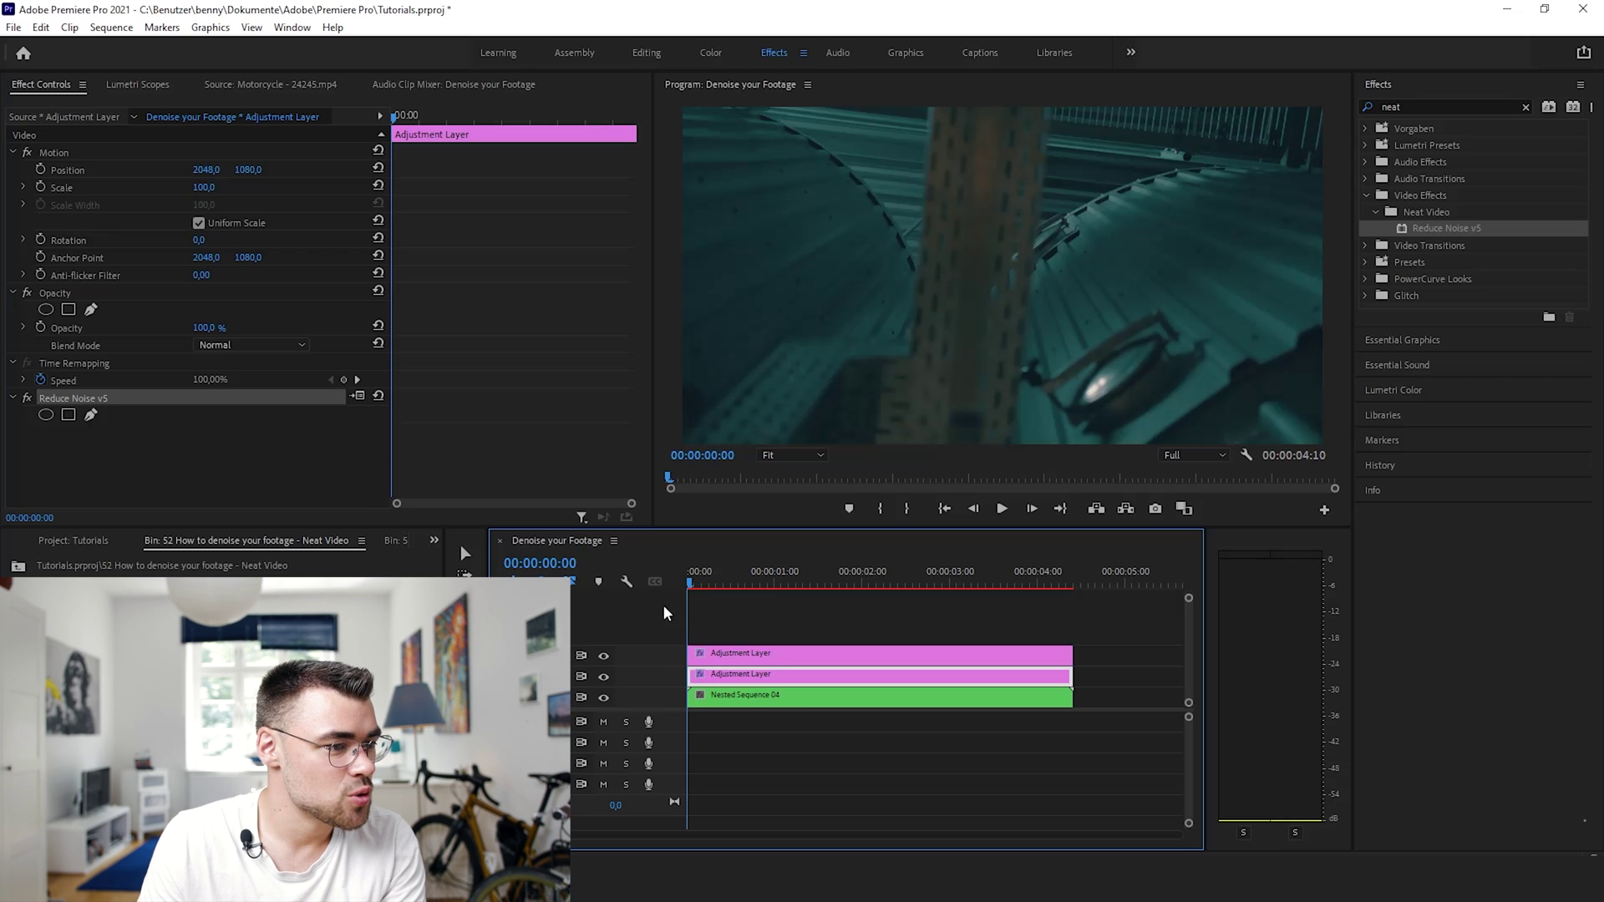
Step: Deselect the Reduce Noise v5 effect and reselect the upper adjustment layer clip
click(208, 331)
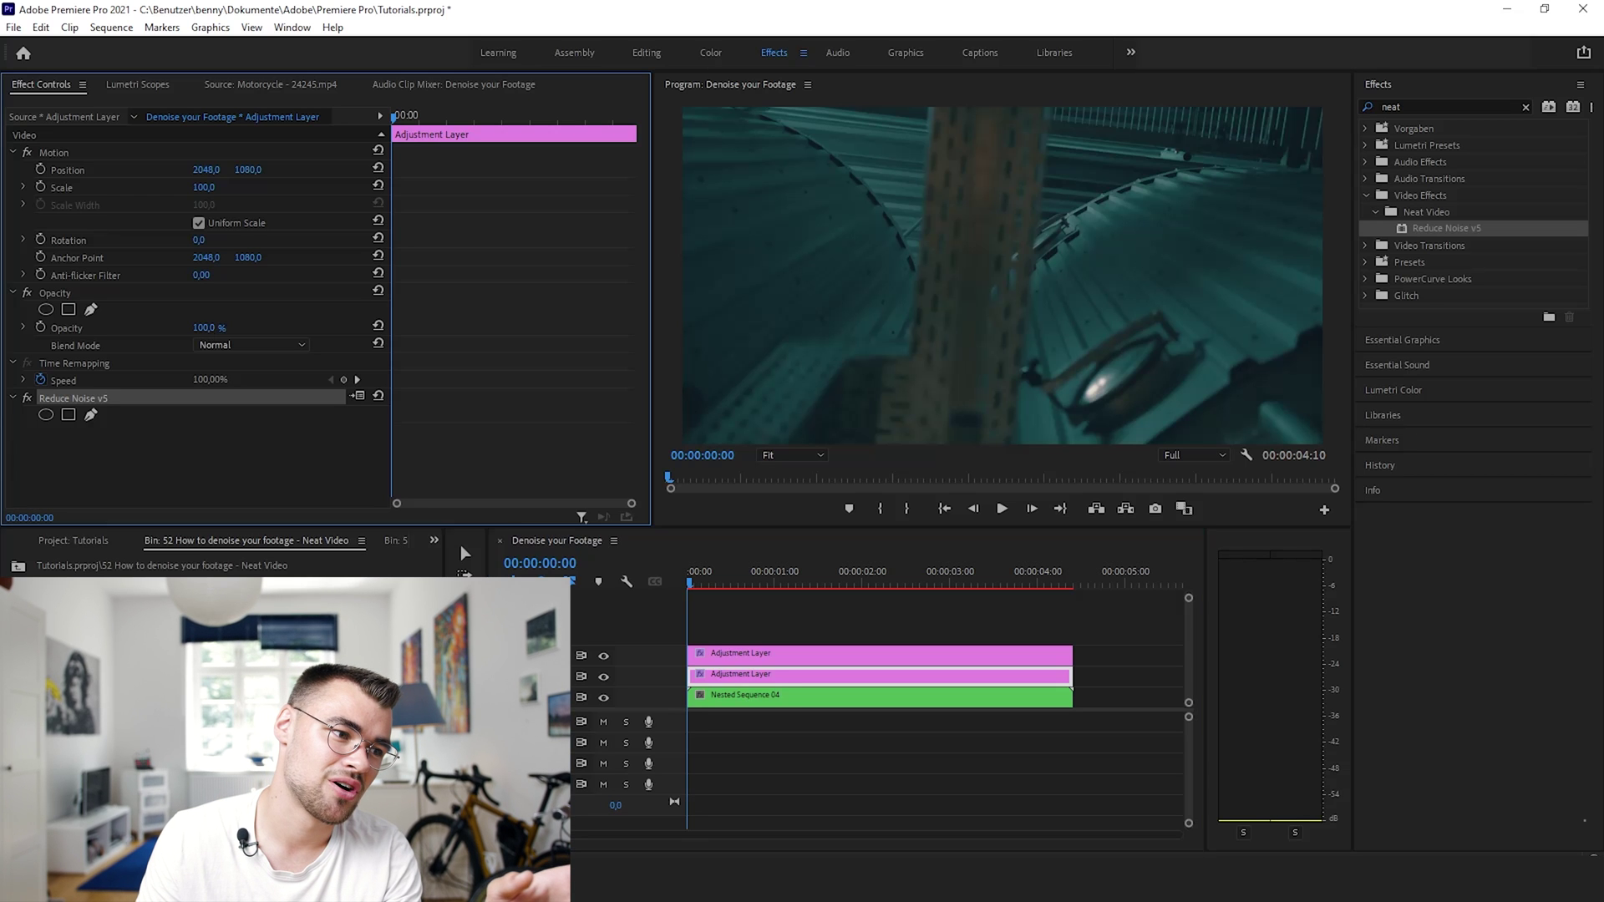
click(426, 316)
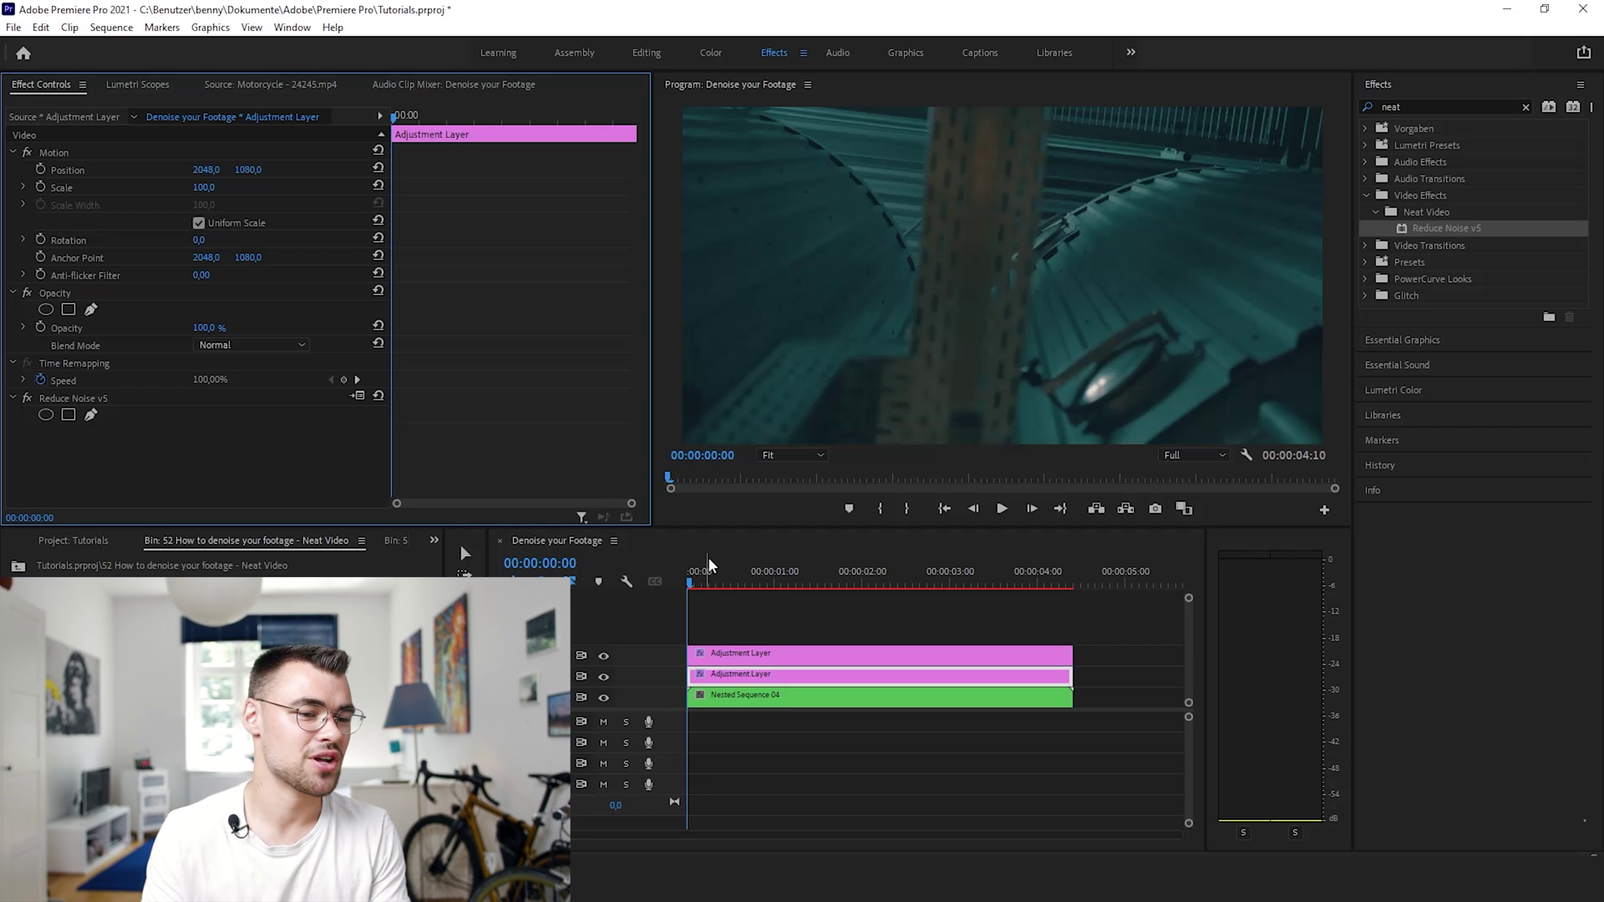
click(731, 625)
click(734, 668)
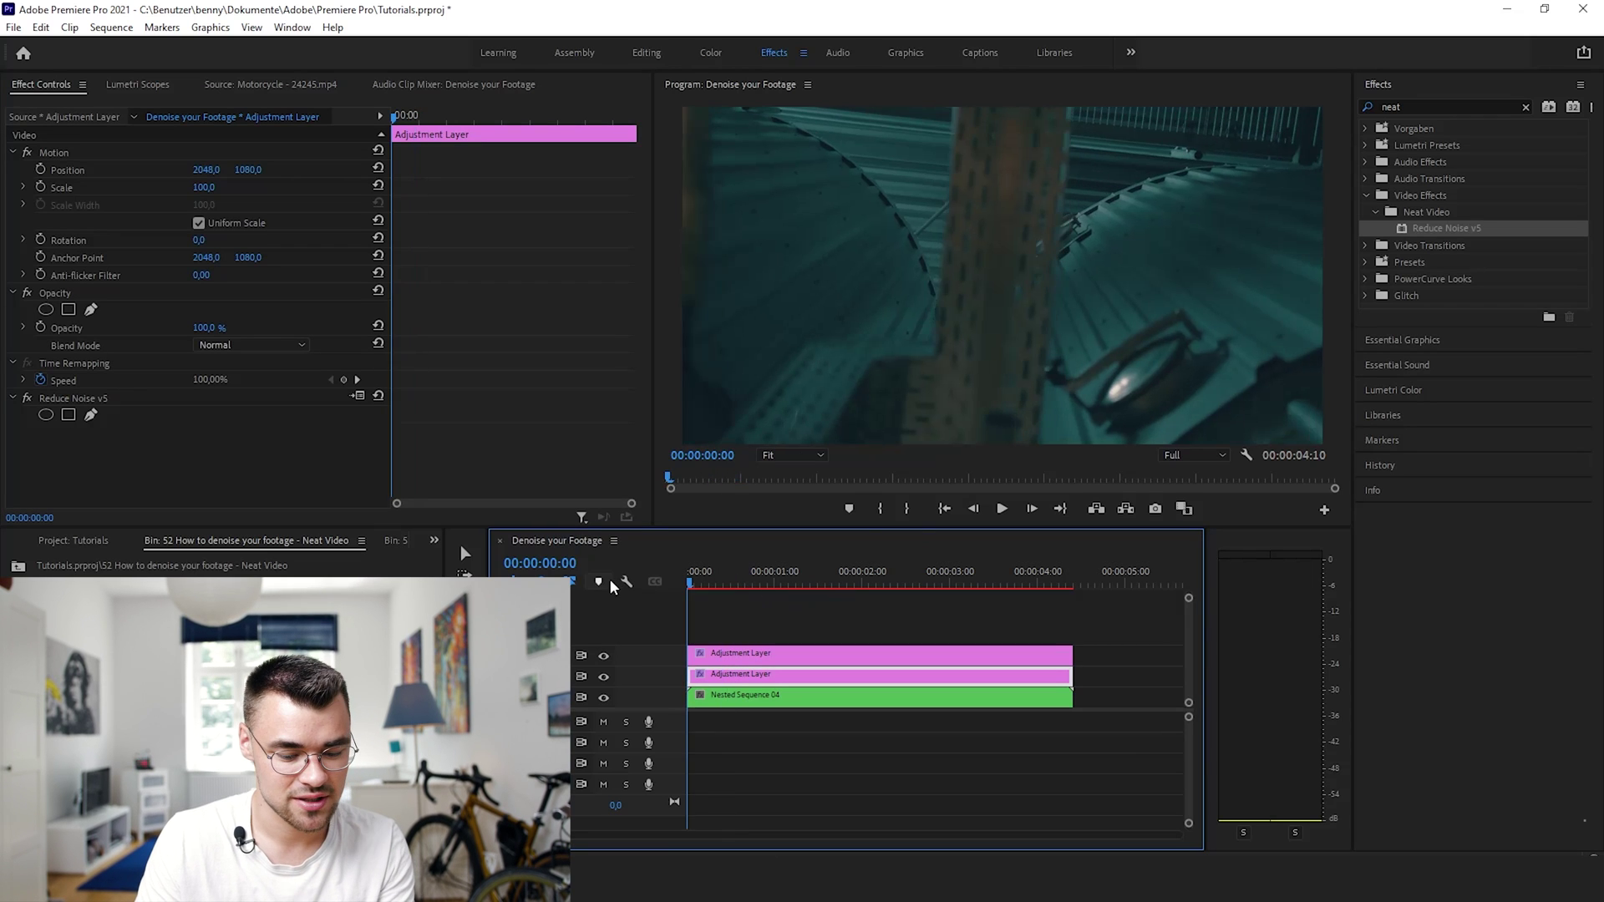
Step: Set the work range across the whole clip and run Render Effects In to Out
click(848, 575)
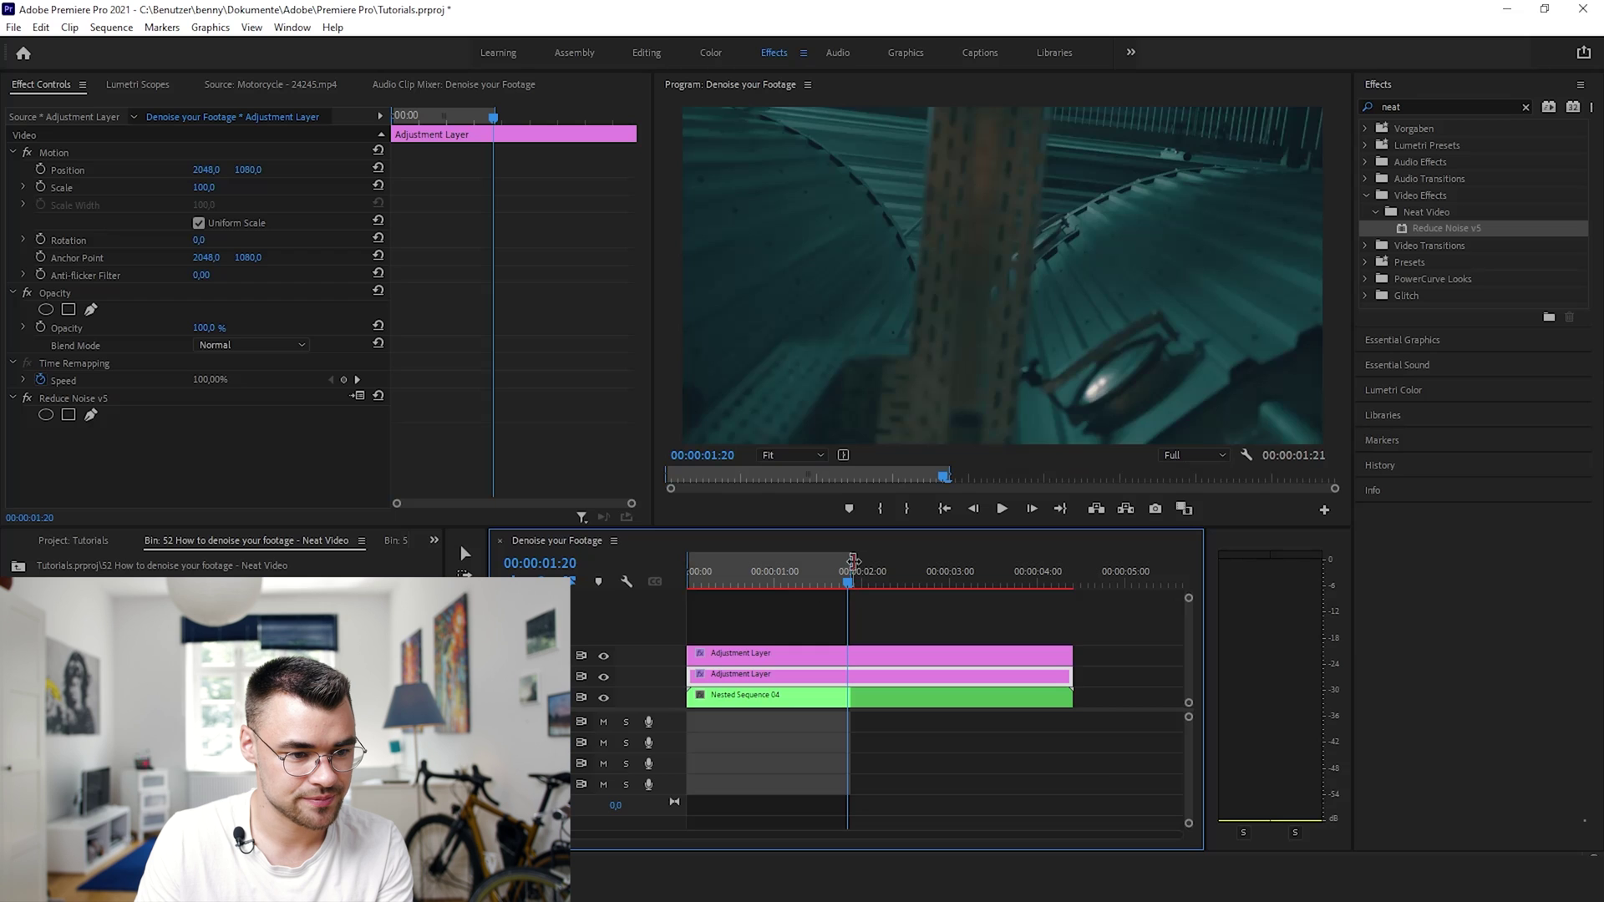
drag(849, 568, 1074, 568)
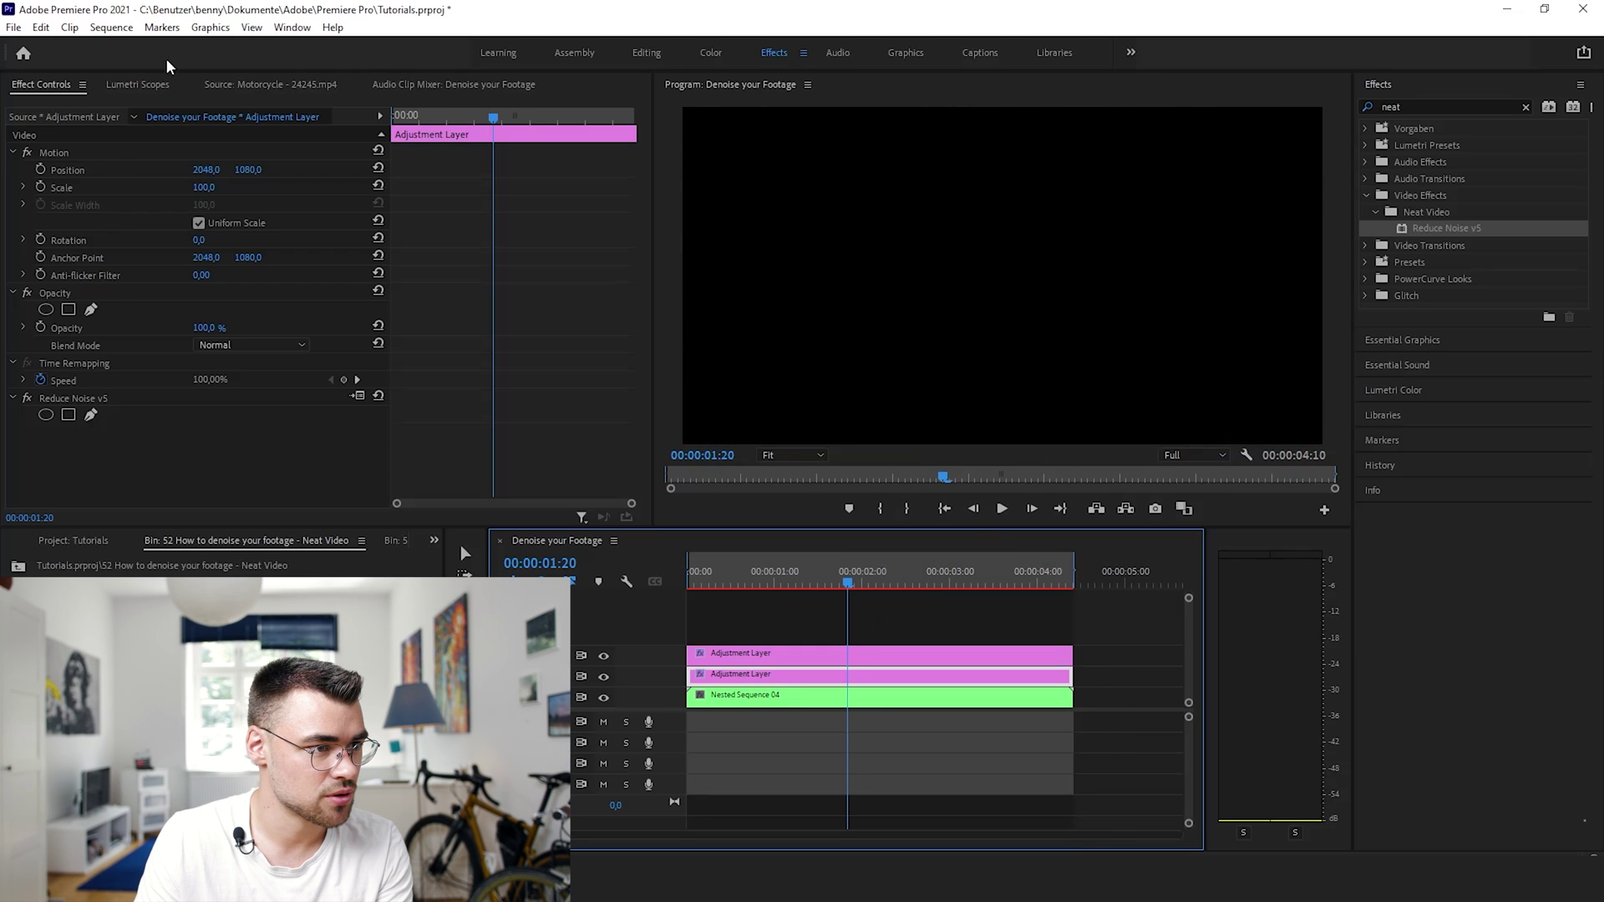
click(127, 28)
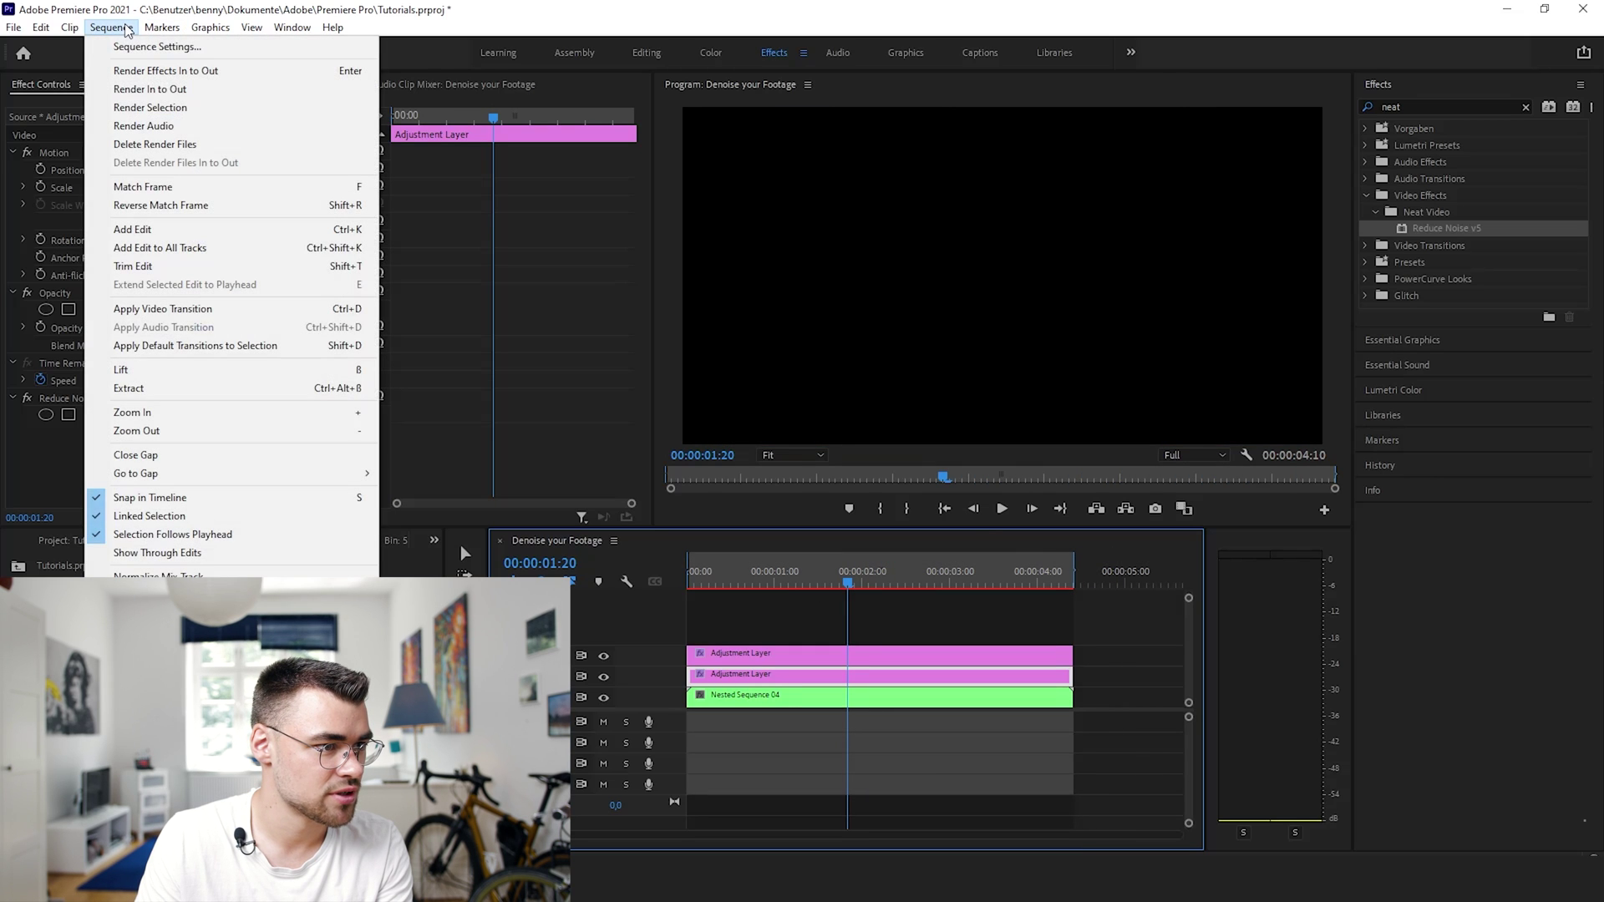
click(133, 74)
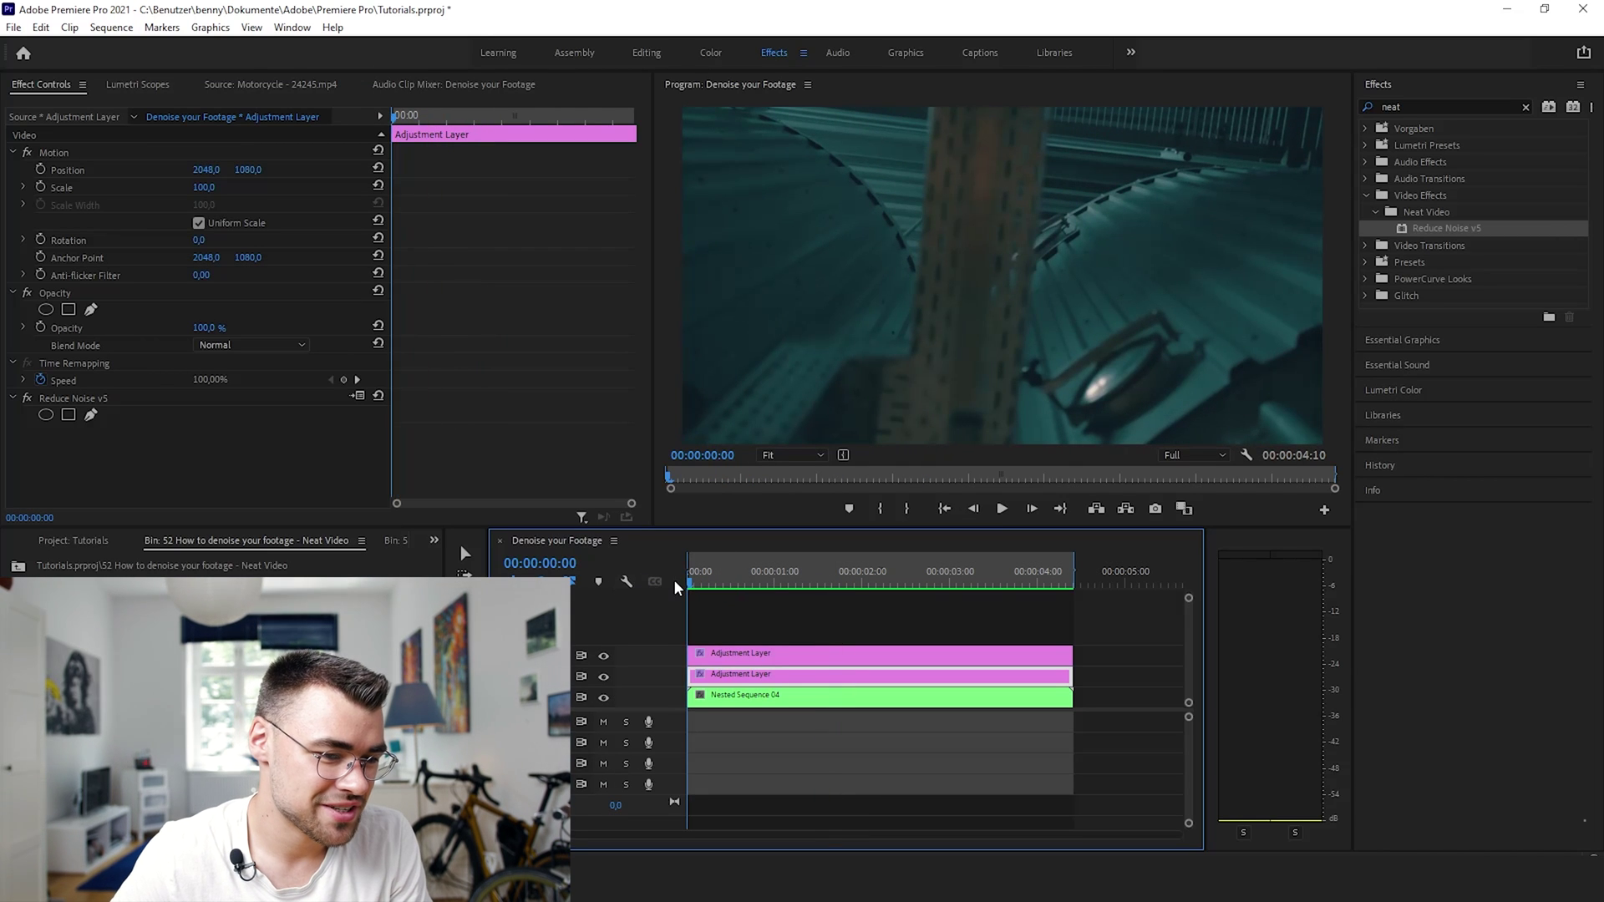
Step: Play the rendered sequence, then park the playhead at 00:00:03:16
key(space)
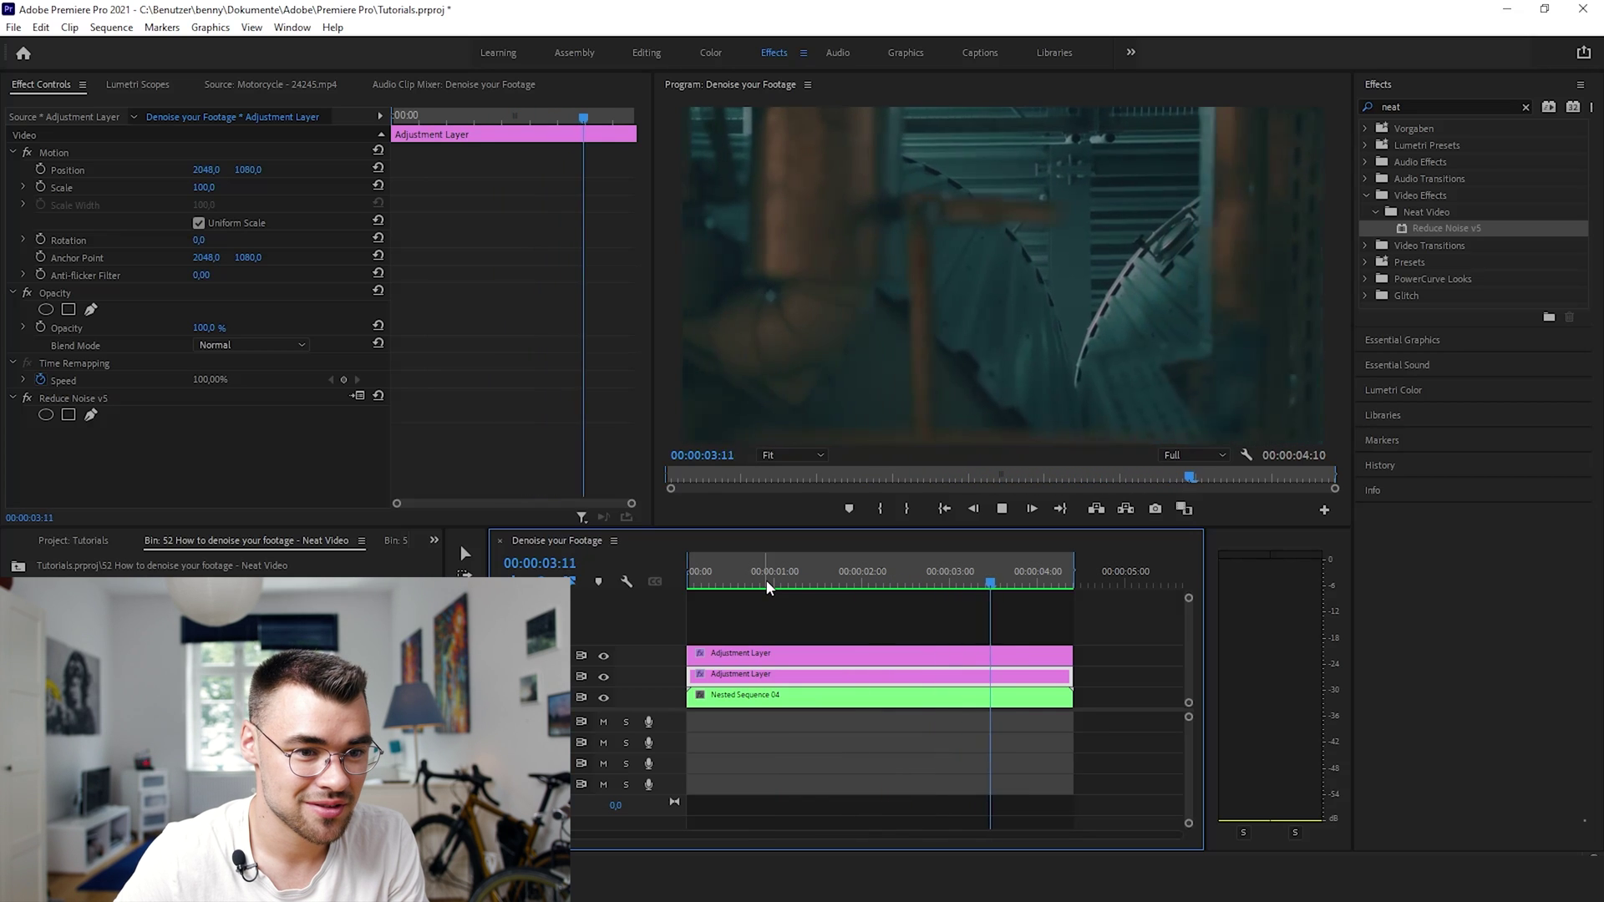
click(969, 570)
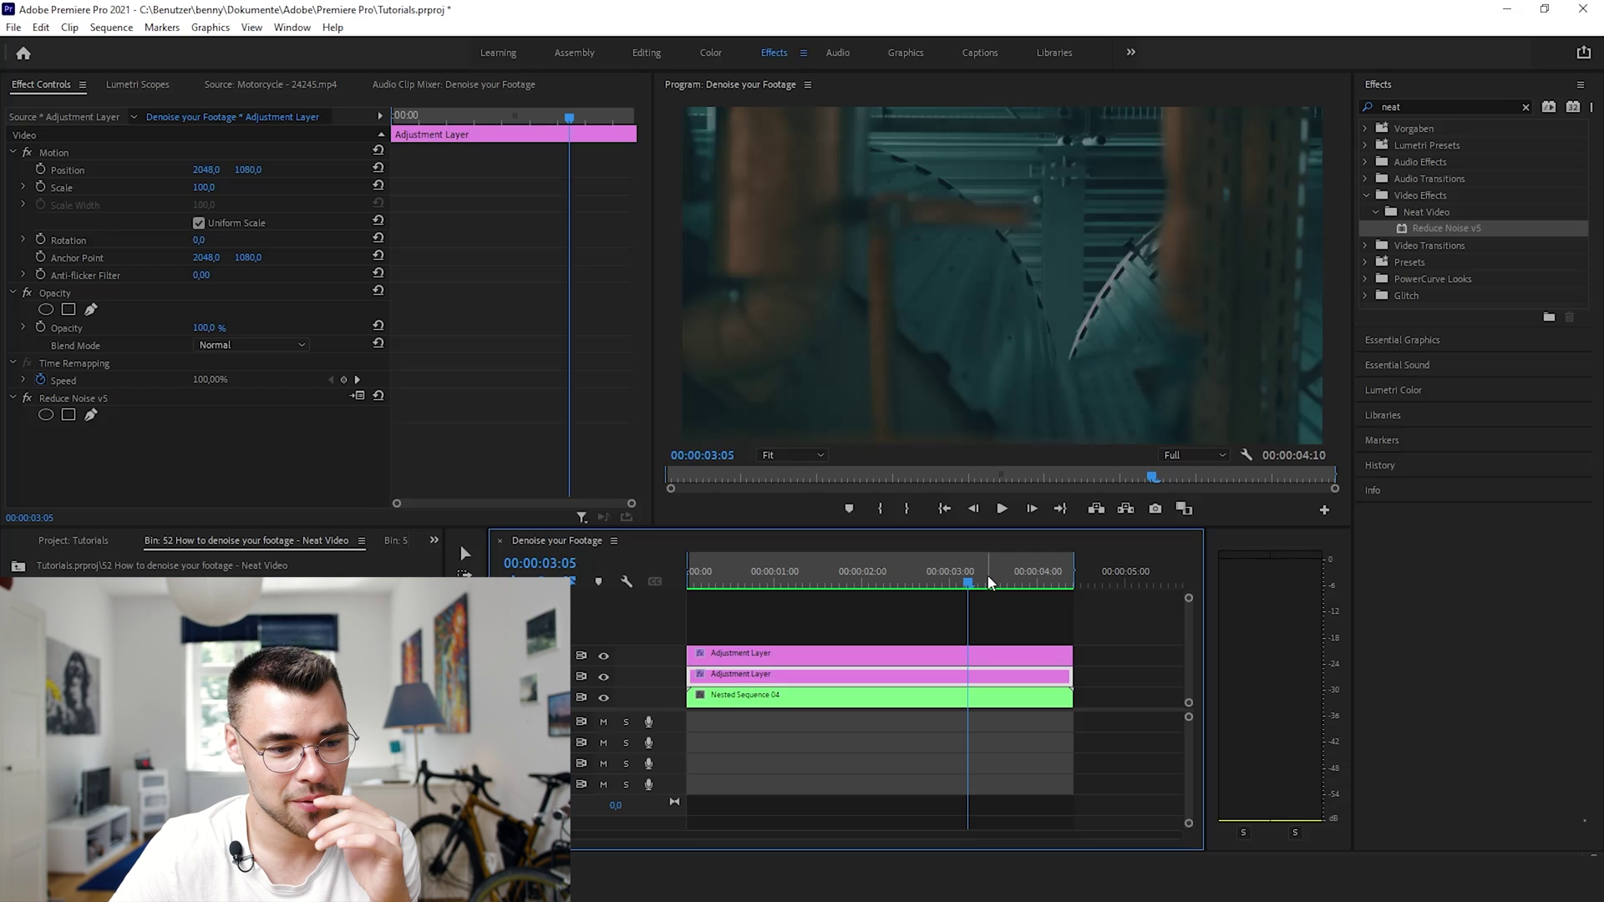
drag(975, 582, 1018, 581)
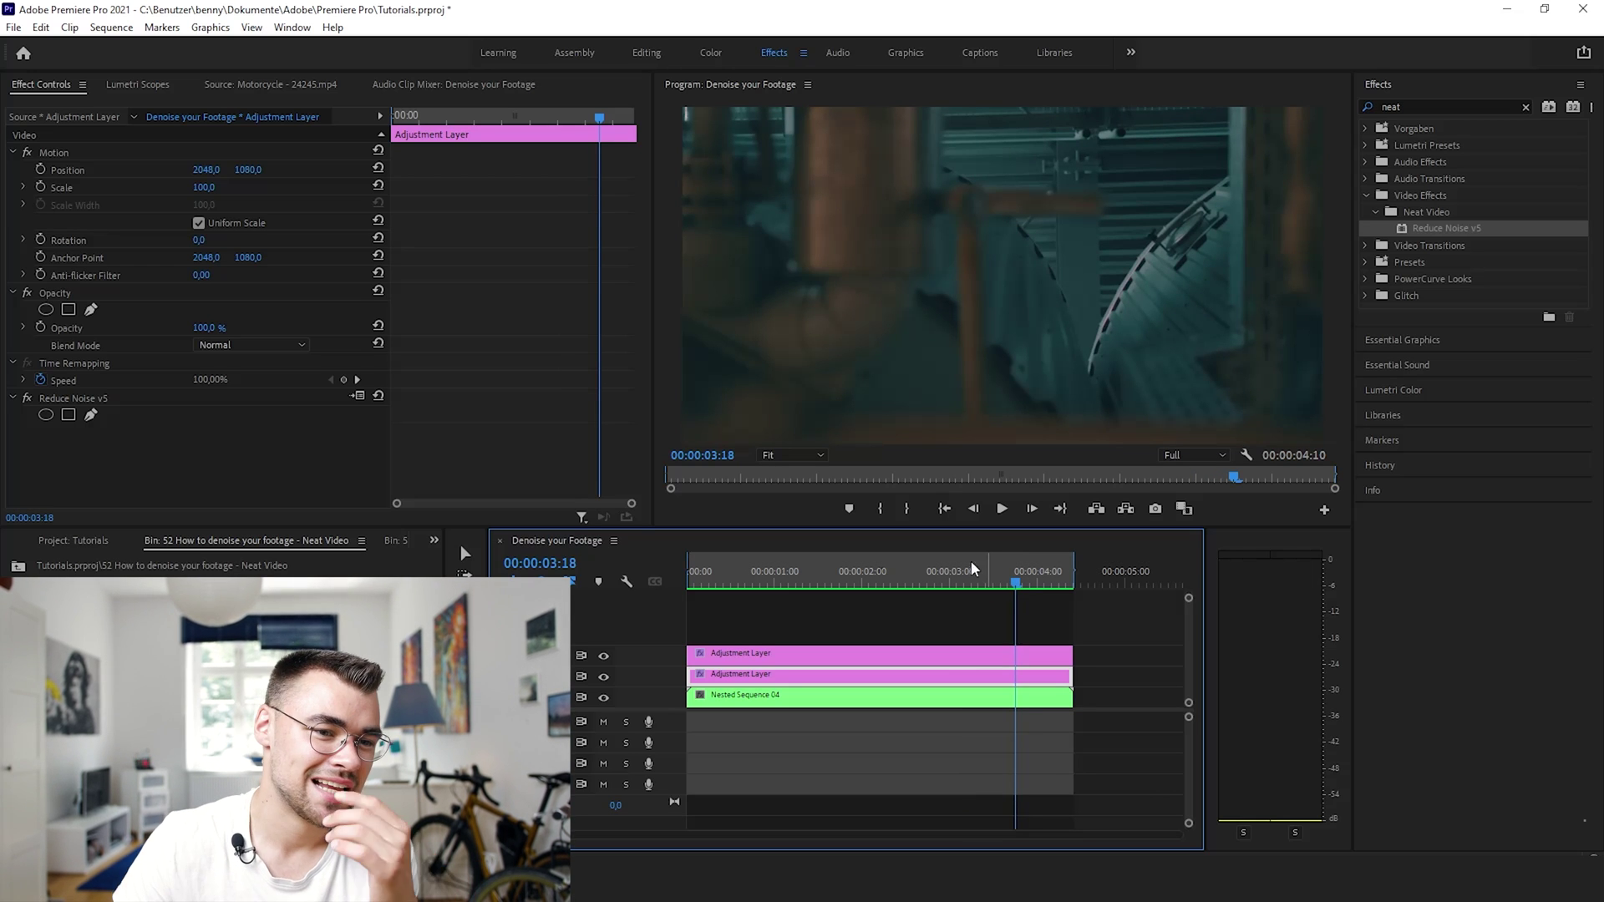
click(1009, 576)
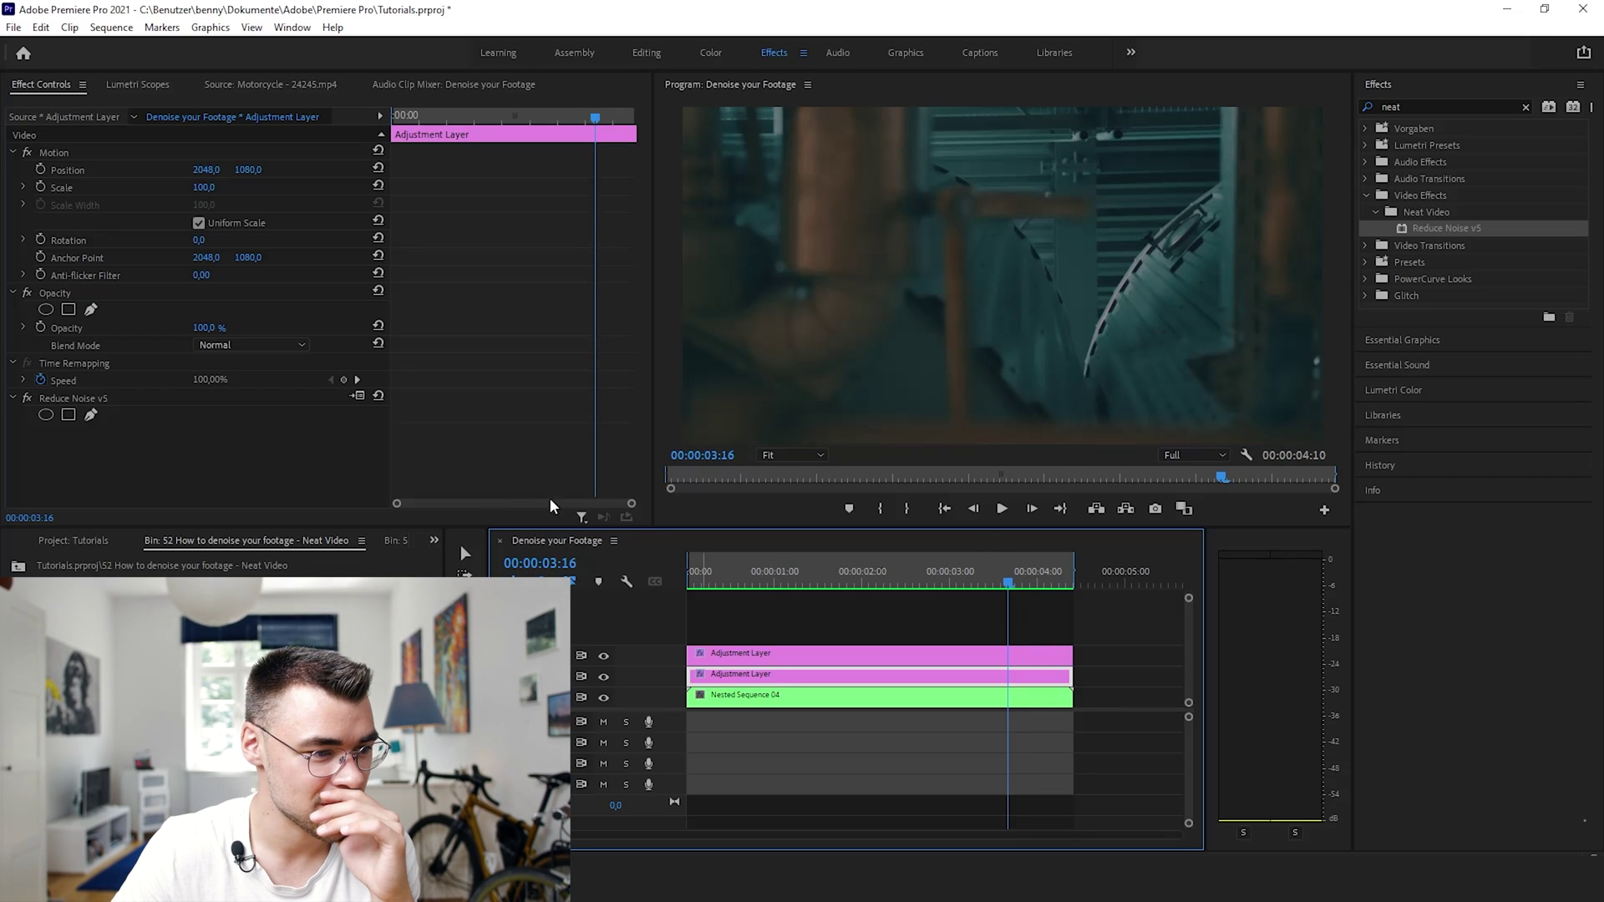
Step: Zoom the Program monitor to 75% and pan around the frame
click(818, 455)
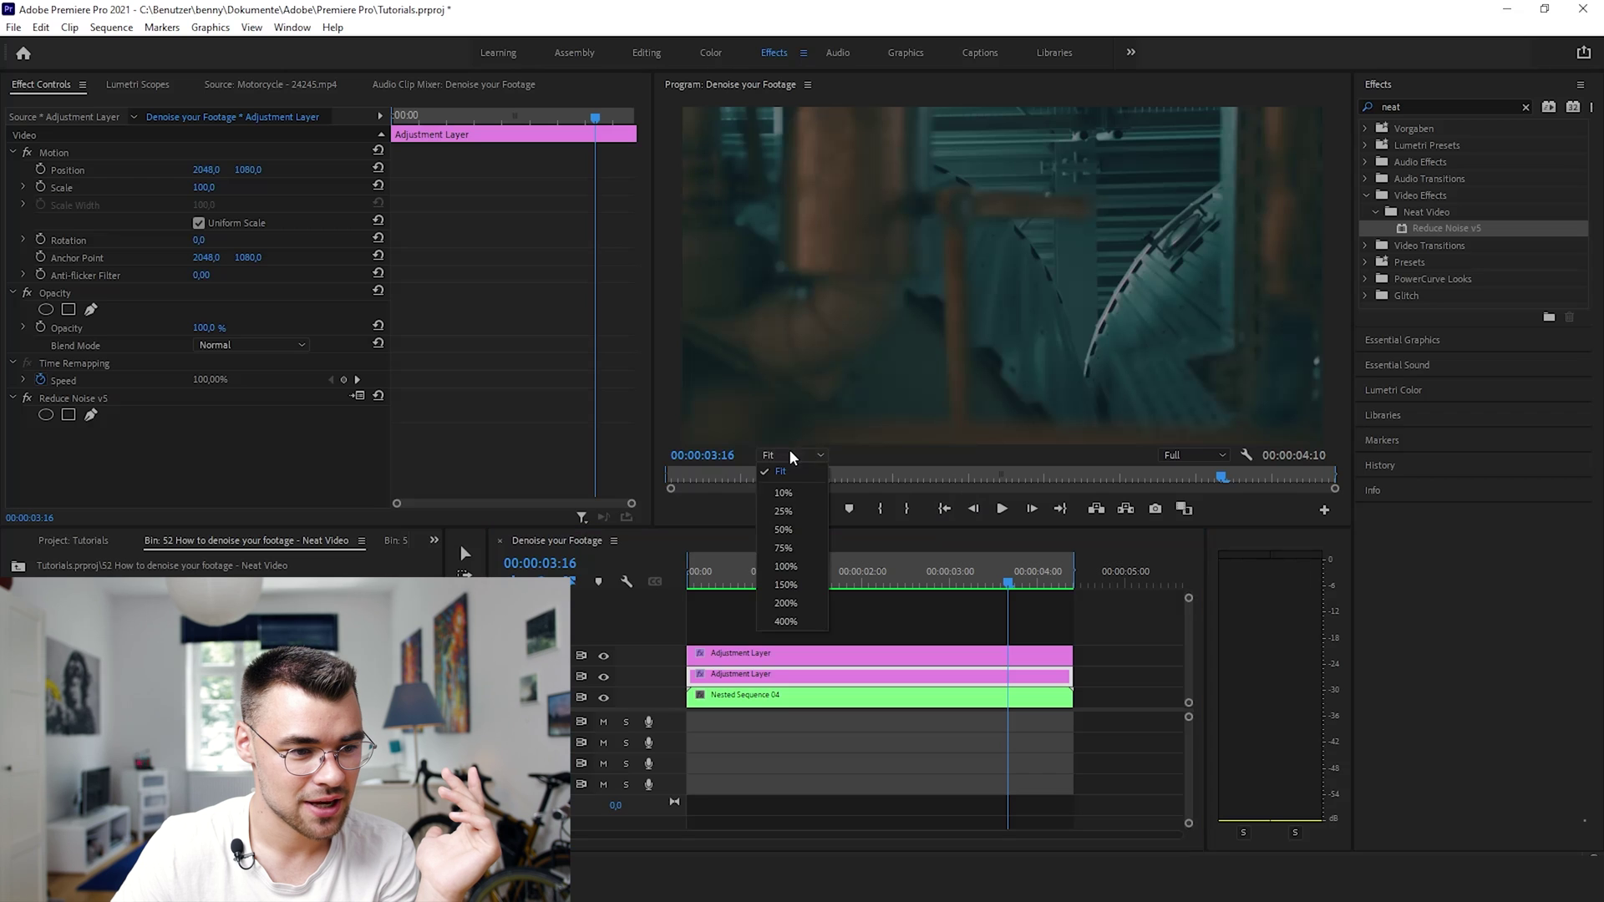
click(789, 552)
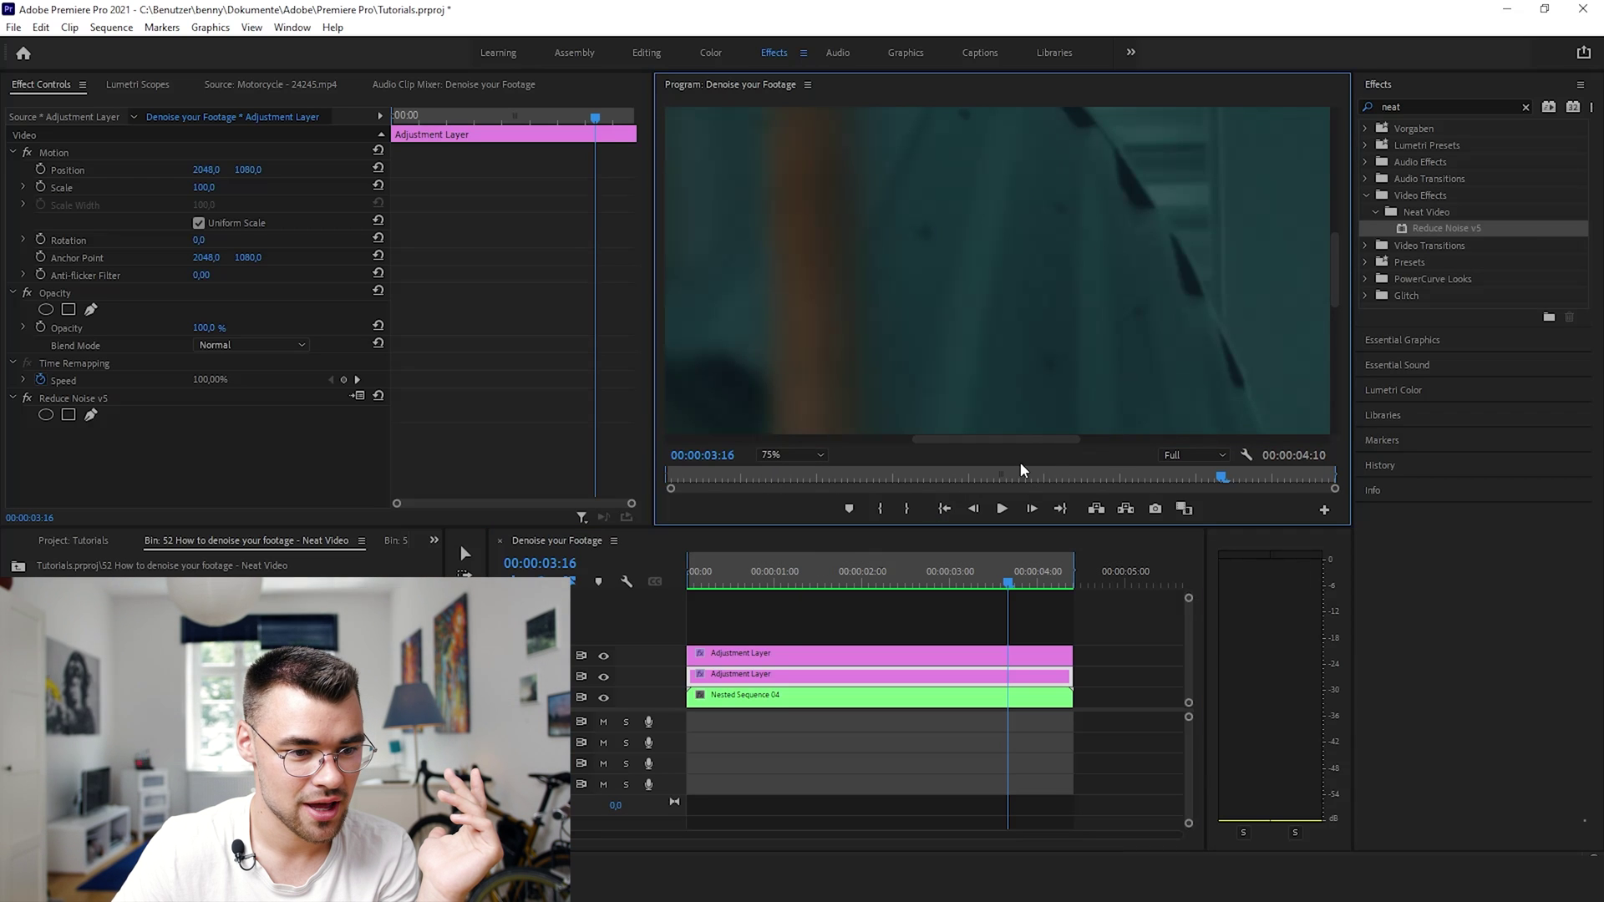
drag(1024, 441, 1145, 438)
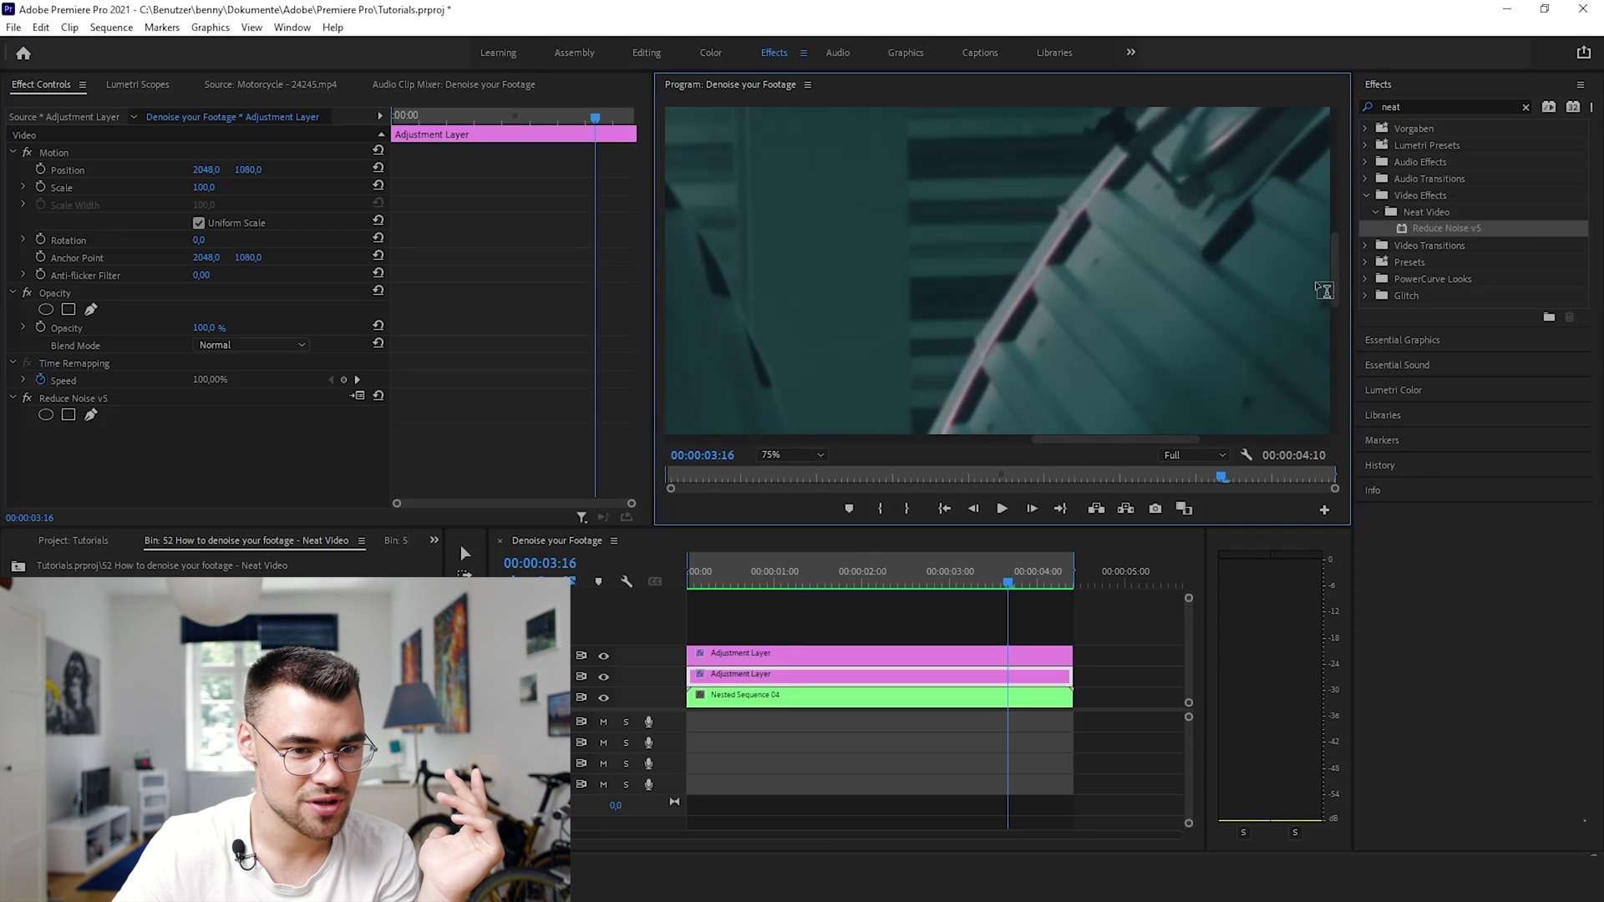
drag(1333, 252, 1336, 195)
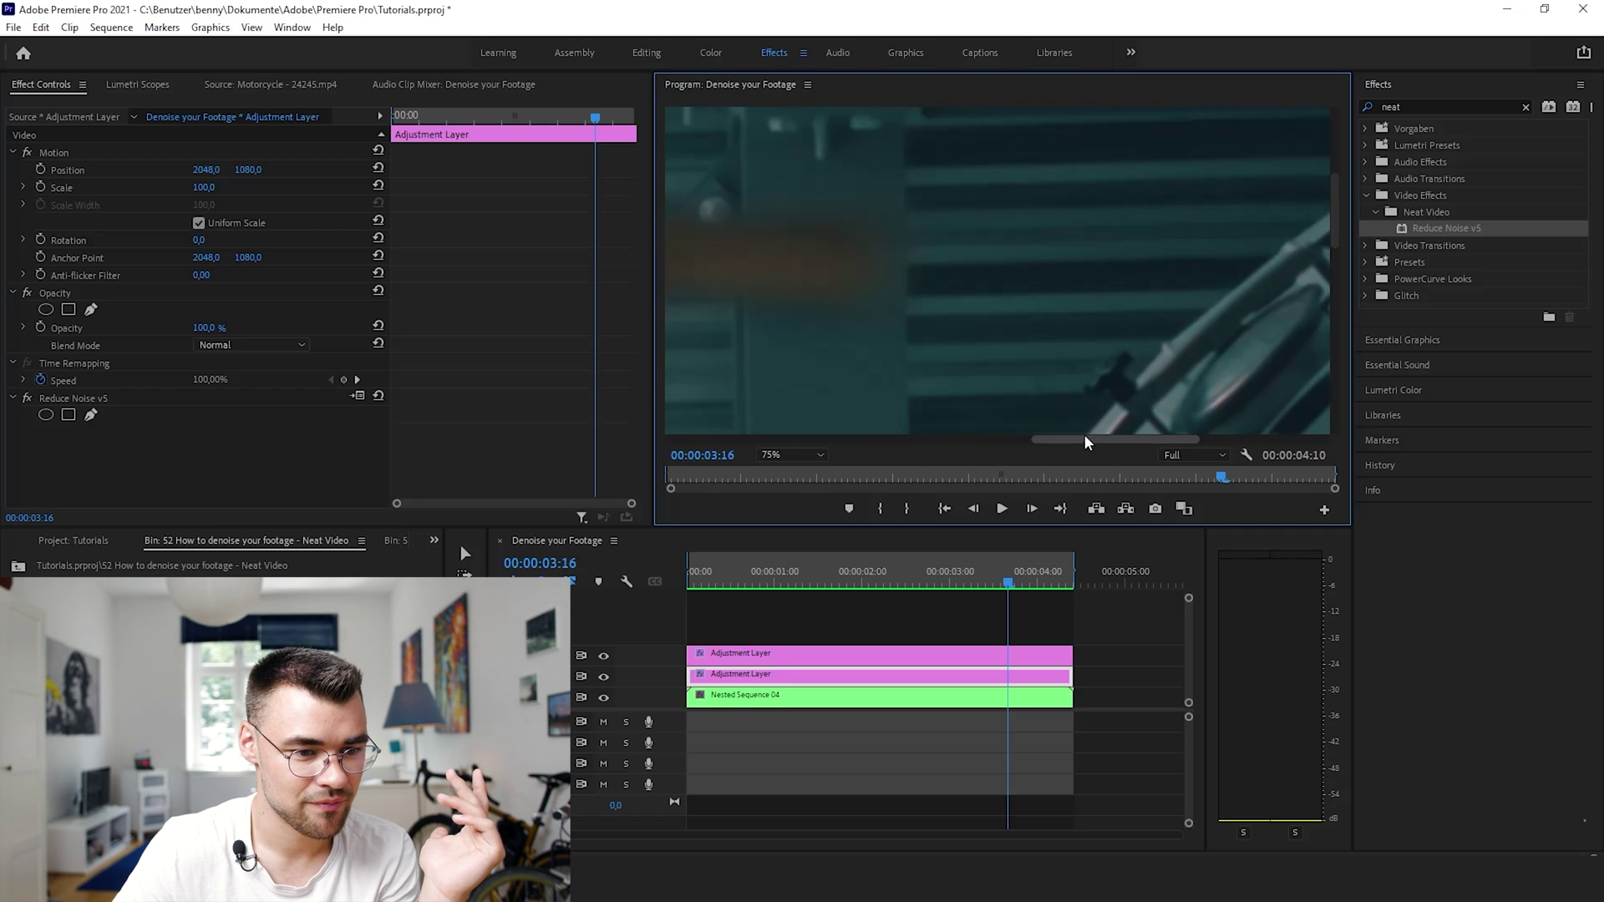
drag(1084, 434, 1102, 438)
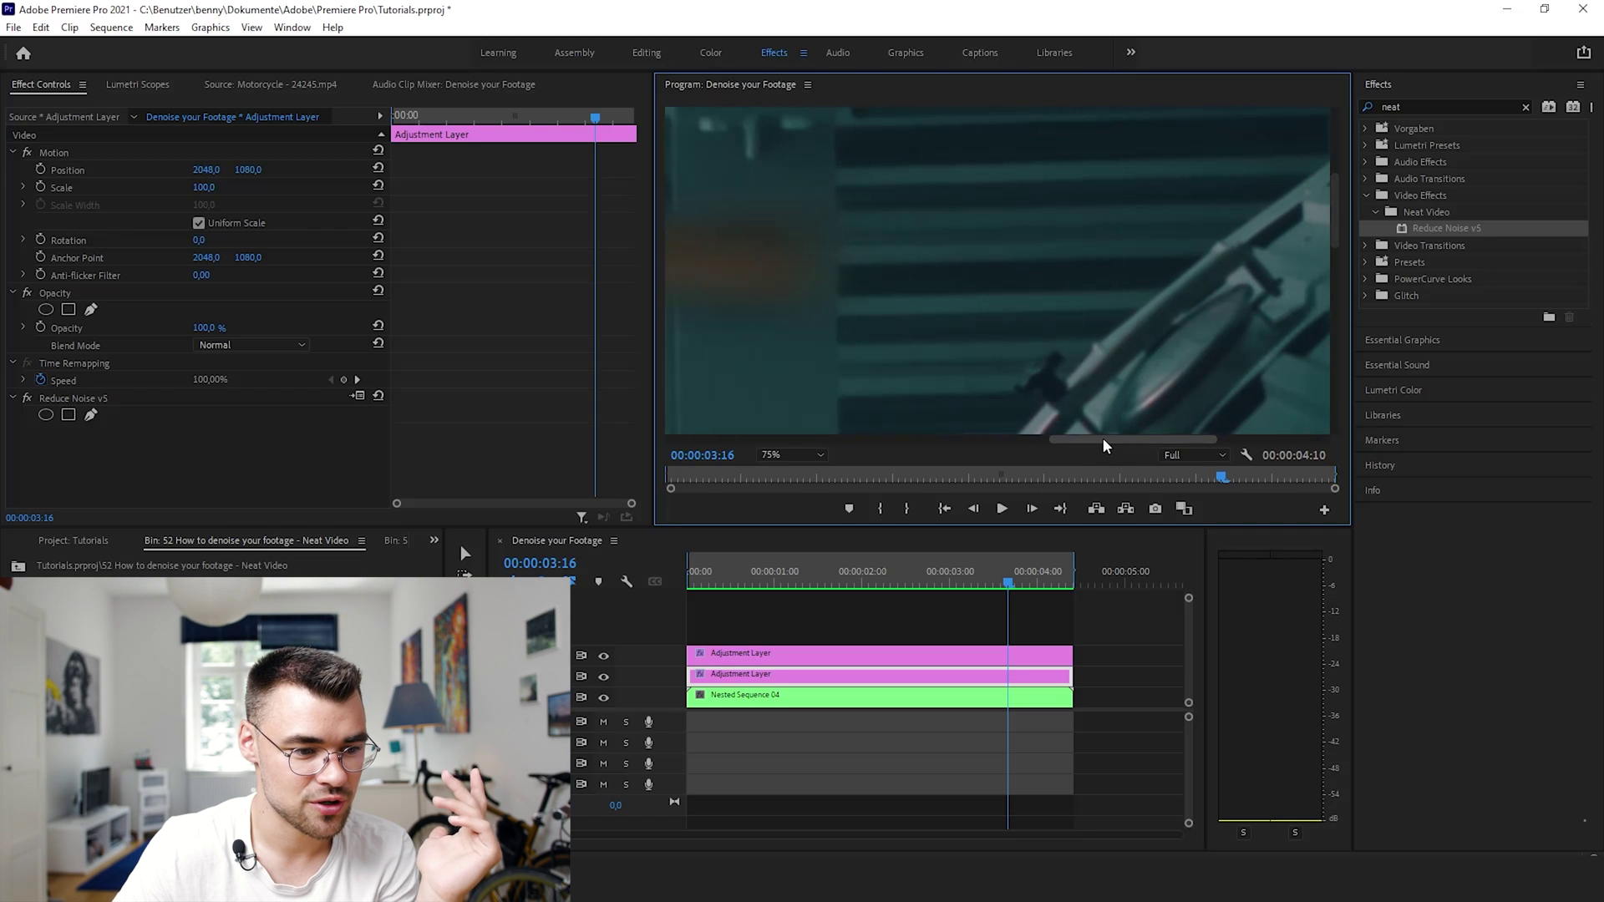
Step: Toggle the V2 denoising layer off and on to compare before and after
click(603, 676)
click(604, 675)
click(604, 675)
click(604, 675)
click(604, 675)
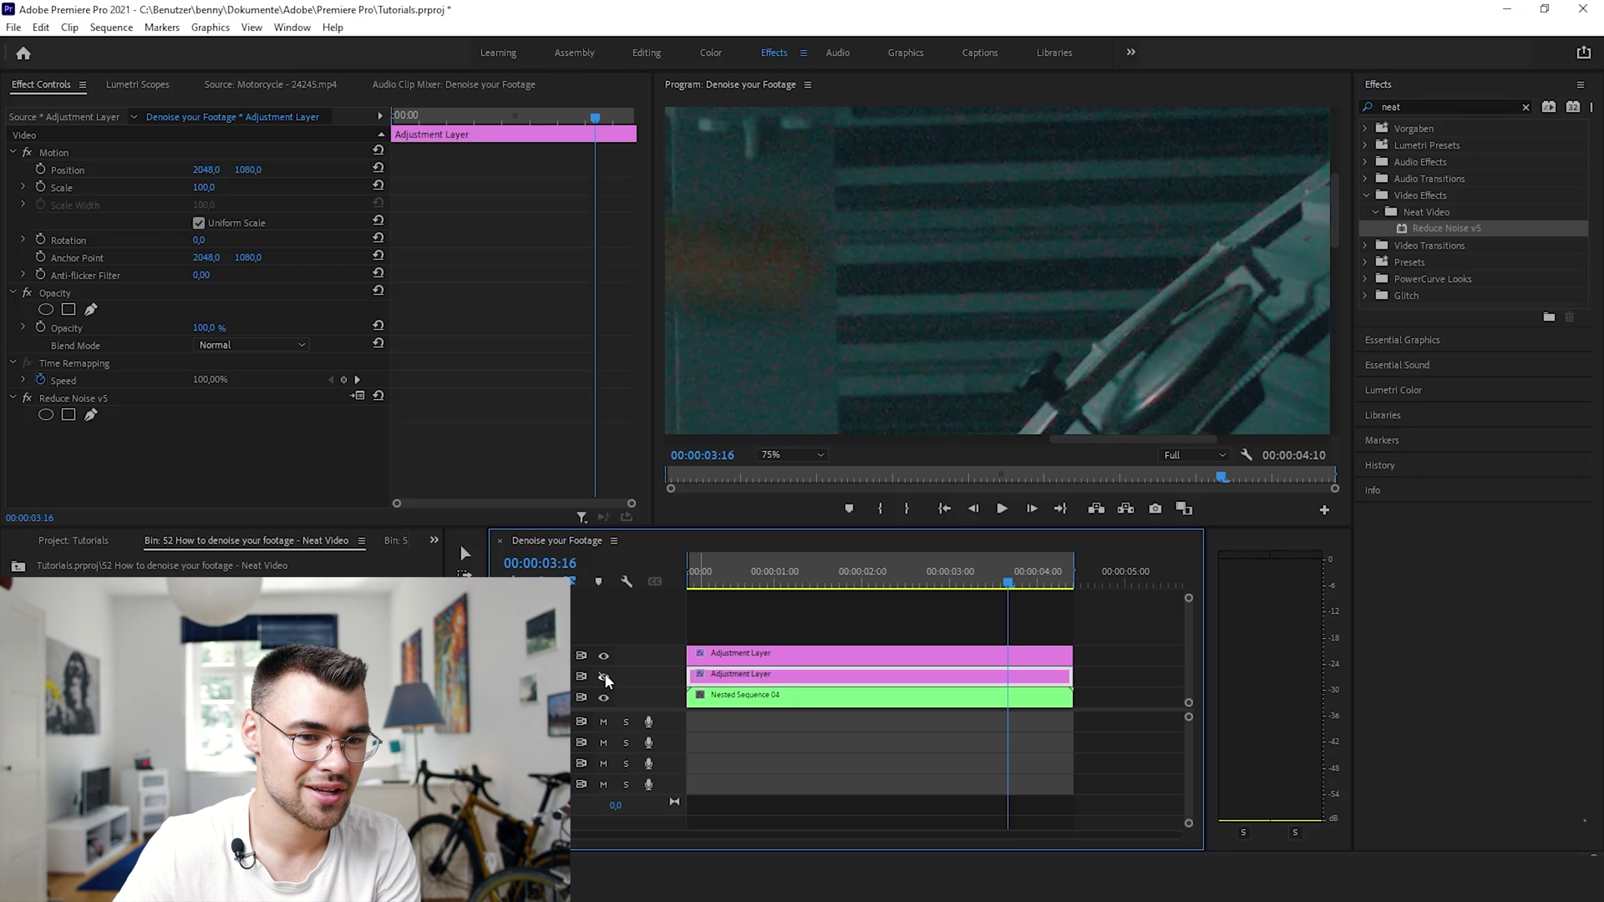
click(604, 675)
Step: Scrub back to 00:00:01:23 and set the Program monitor zoom to Fit
drag(994, 582, 639, 598)
click(777, 456)
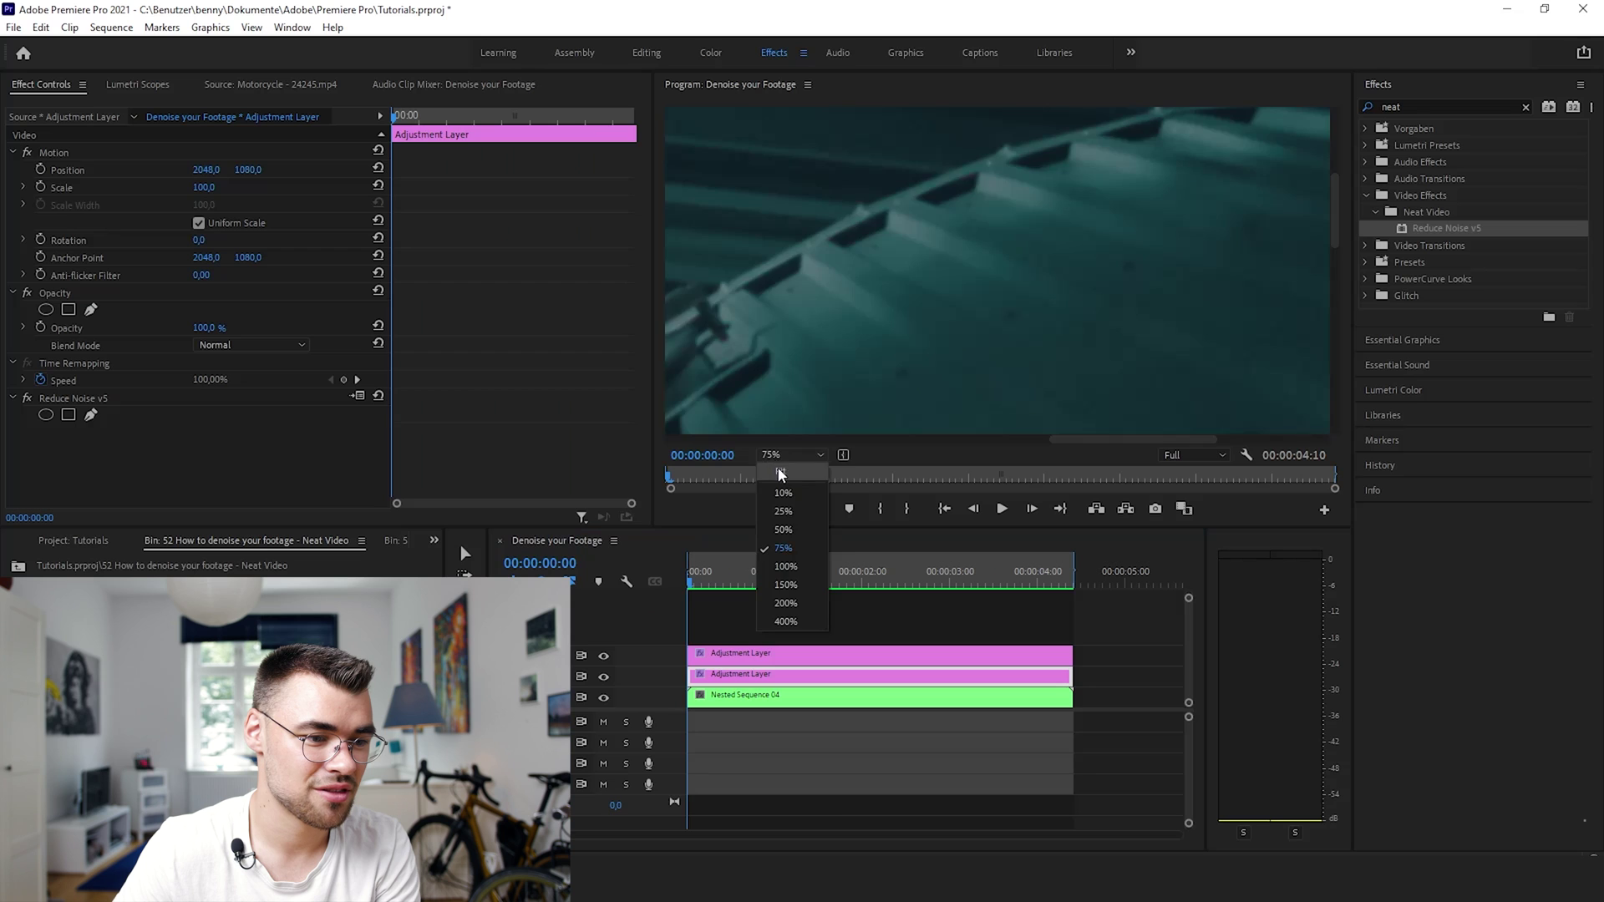
click(781, 486)
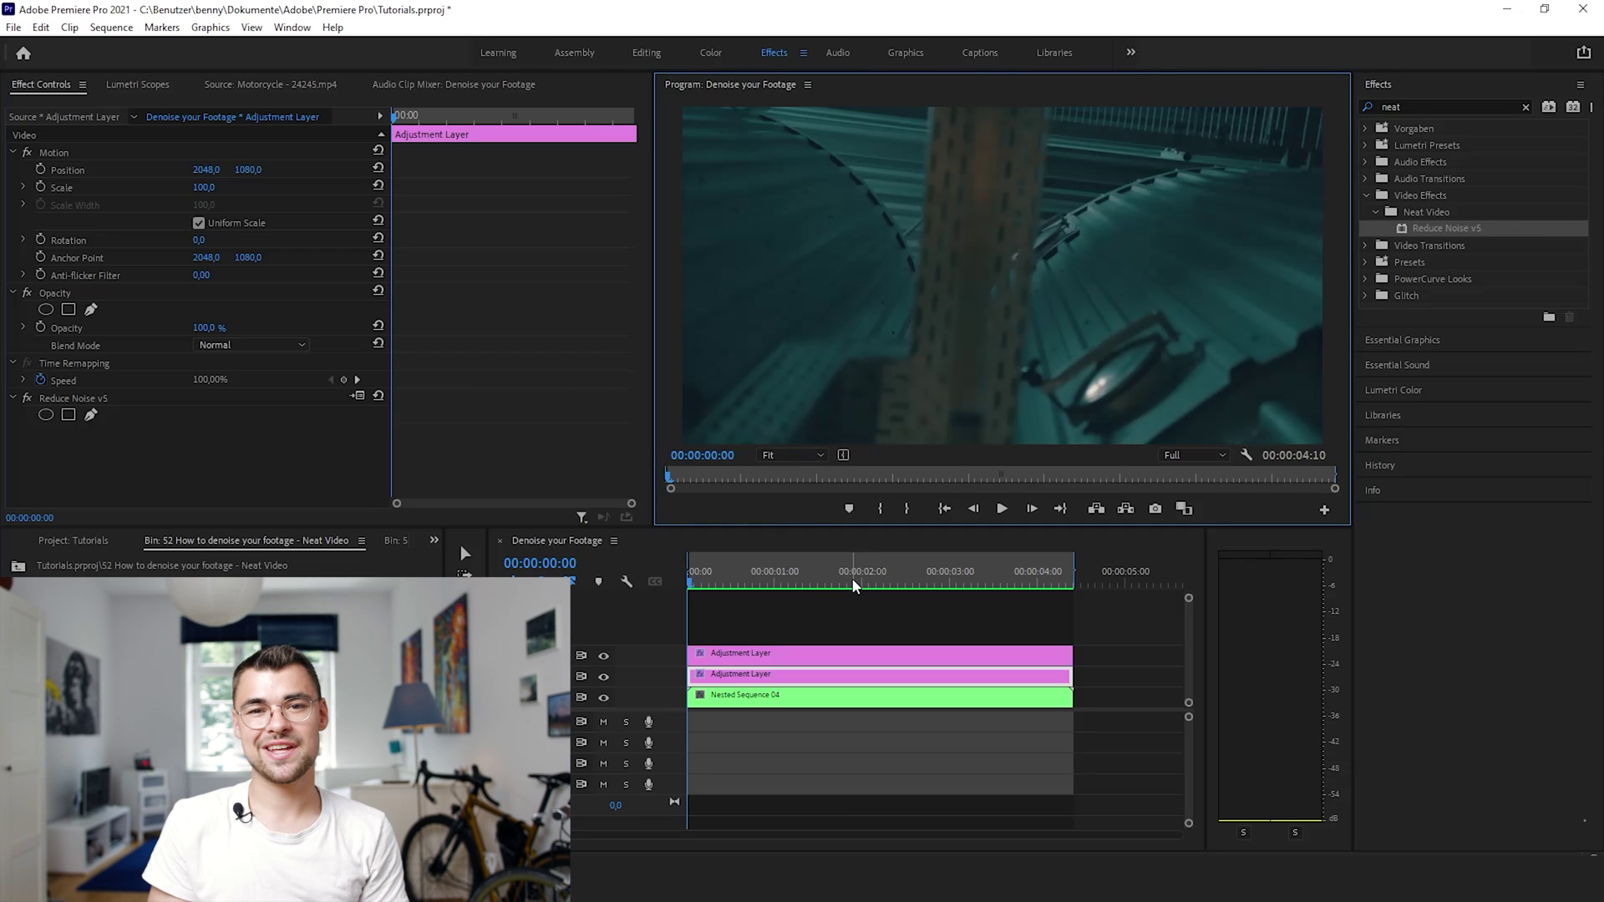